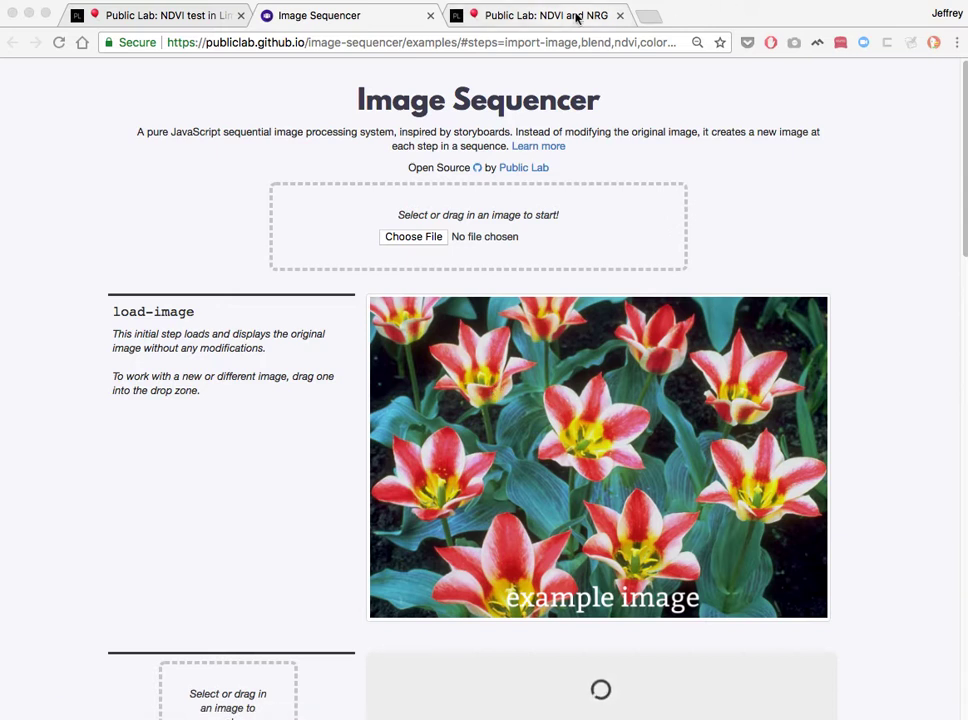
# - Read through the NDVI and NRG wiki page and check its web address
pyautogui.click(577, 19)
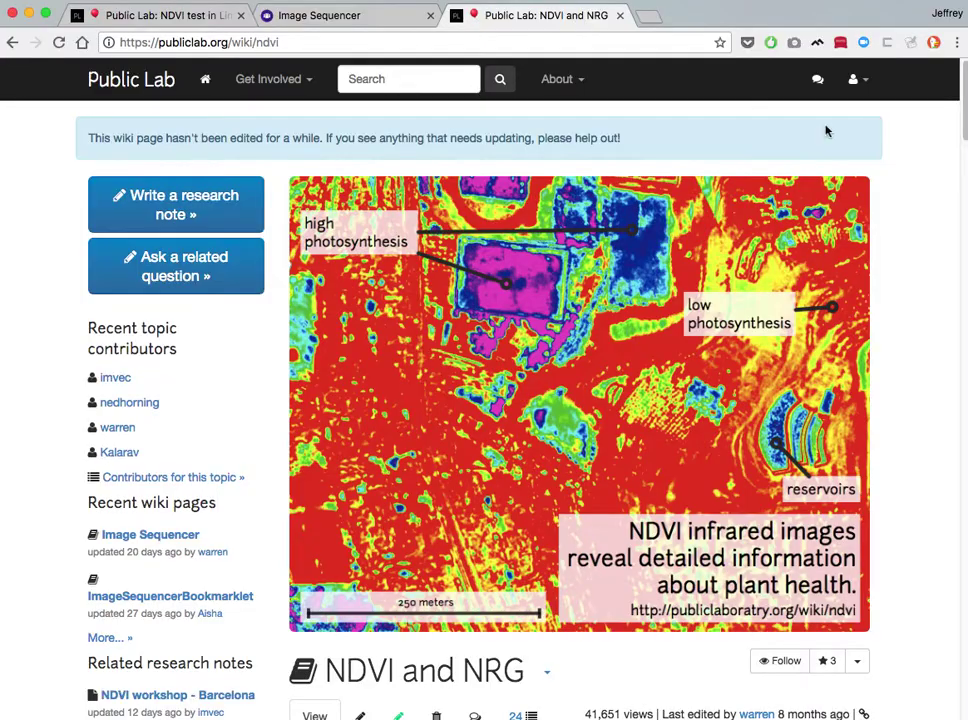
pyautogui.scroll(-2, 936, 184)
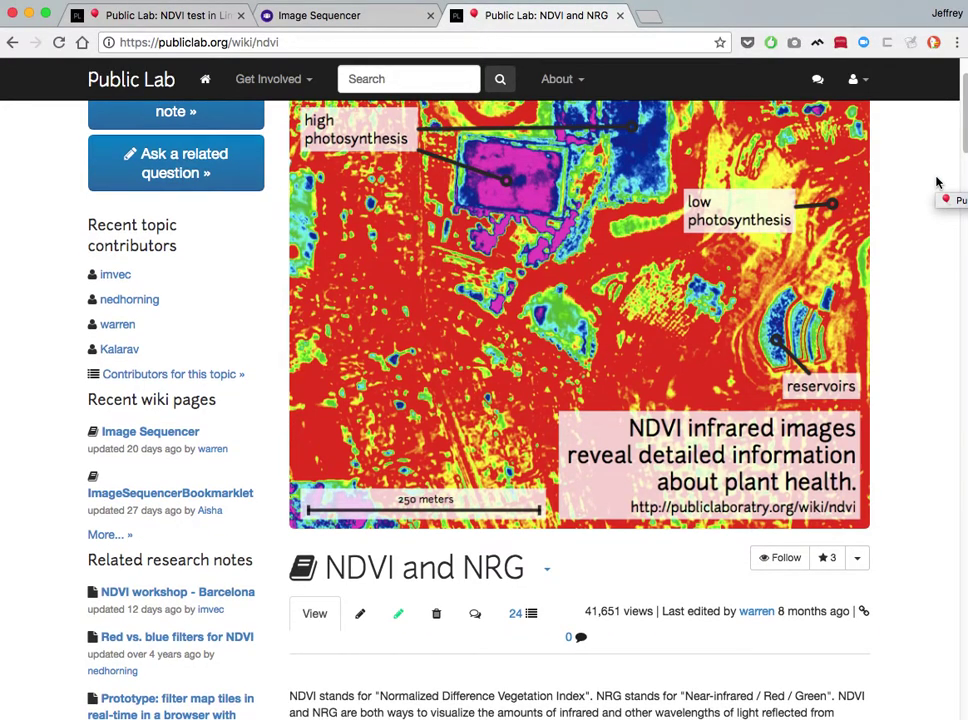
pyautogui.scroll(-1, 936, 184)
pyautogui.scroll(2, 922, 199)
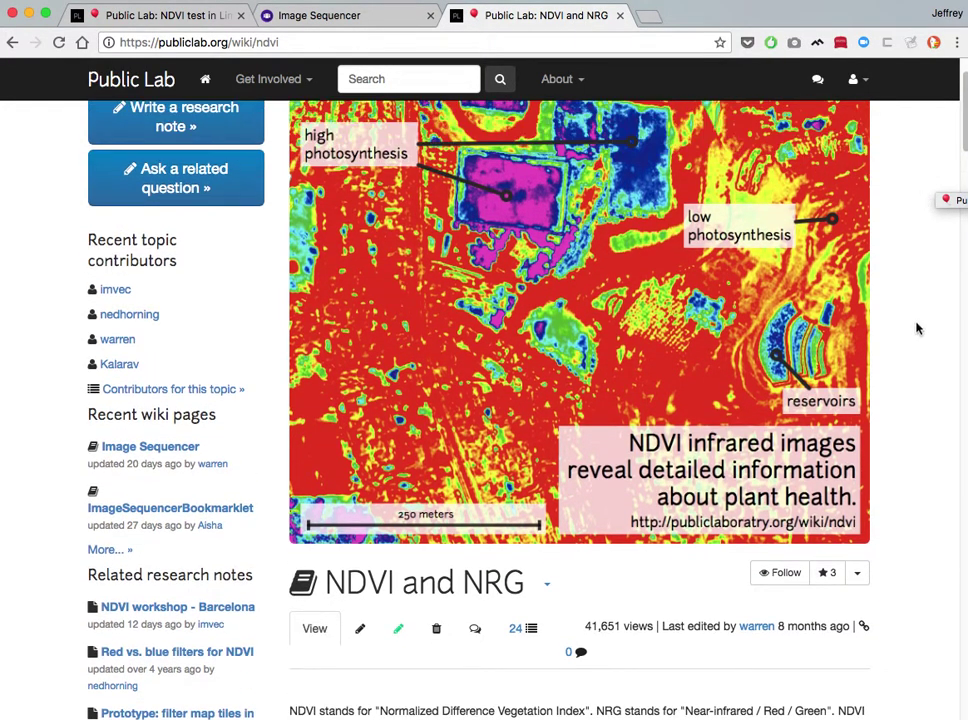
pyautogui.click(910, 372)
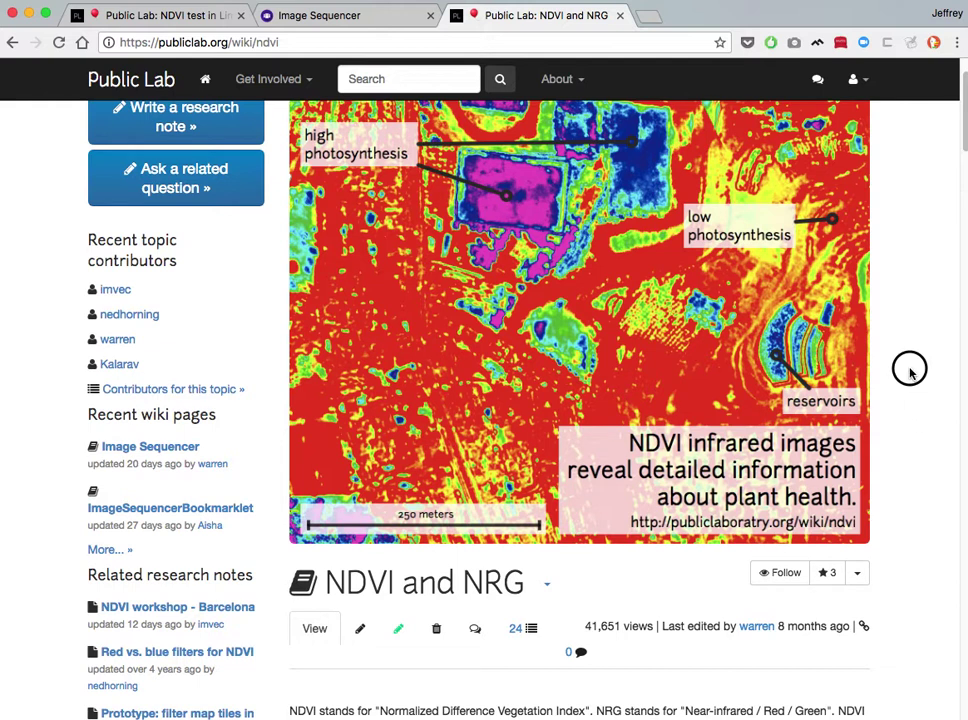
pyautogui.scroll(-2, 910, 372)
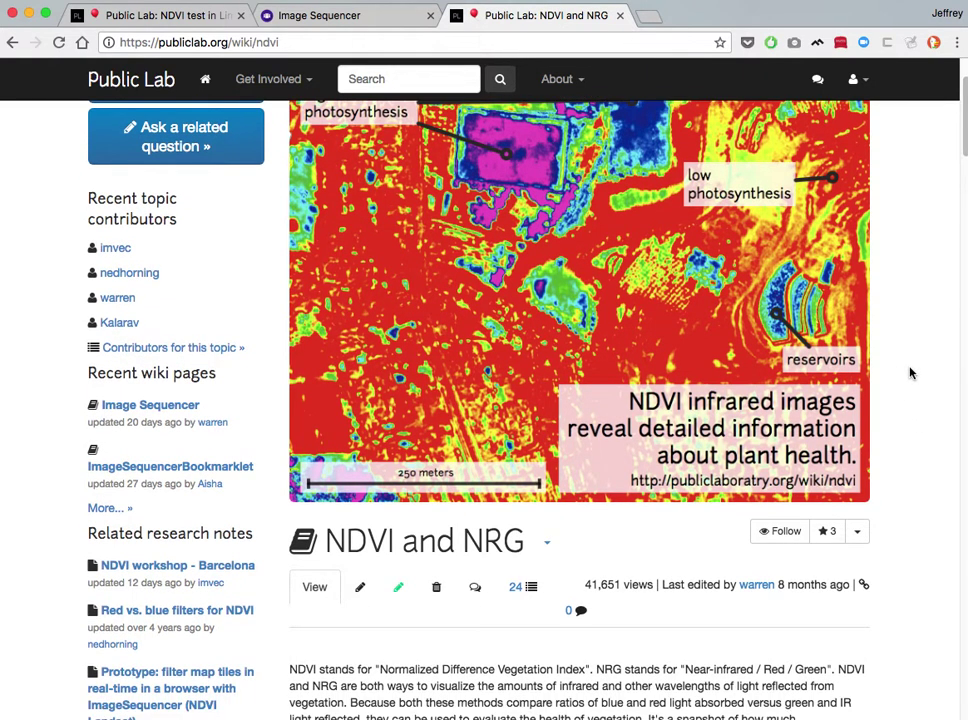
pyautogui.scroll(1, 910, 372)
pyautogui.scroll(1, 910, 372)
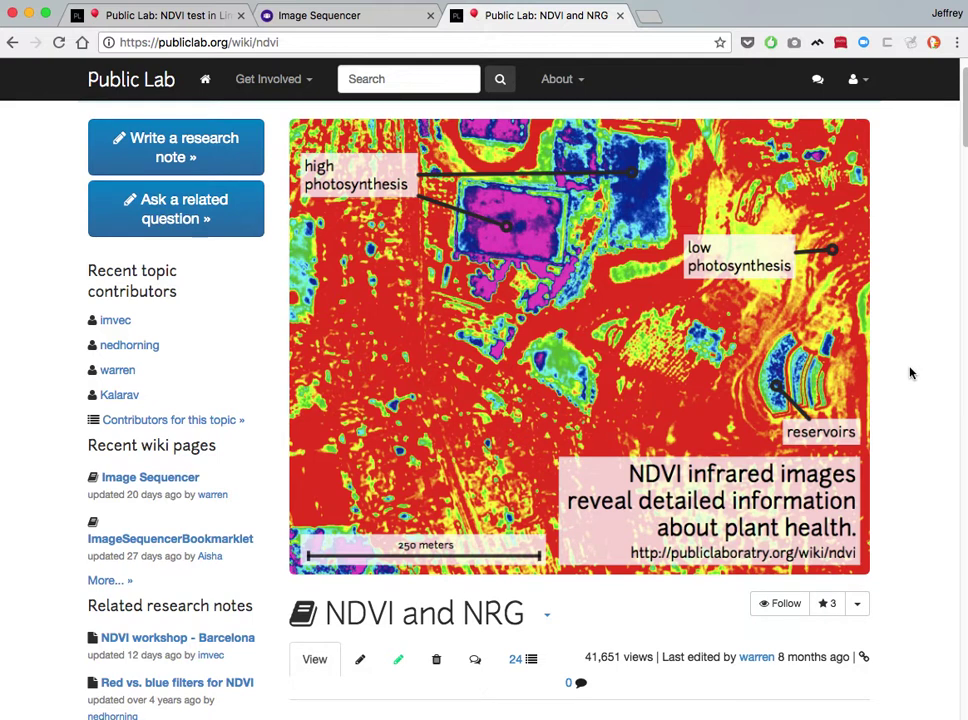
pyautogui.click(910, 372)
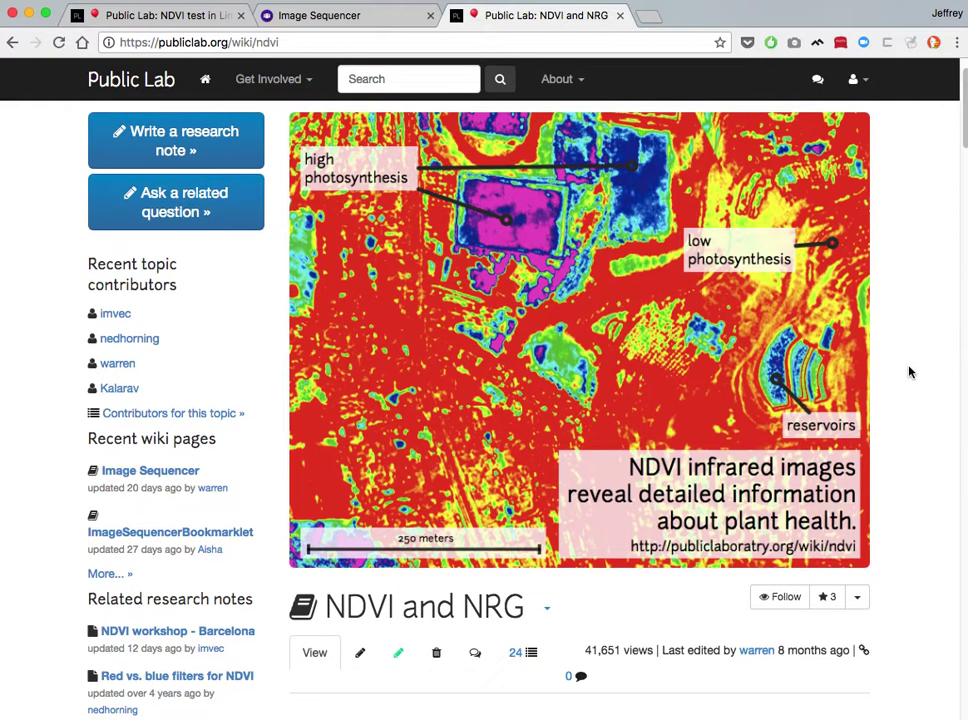
pyautogui.scroll(-12, 909, 372)
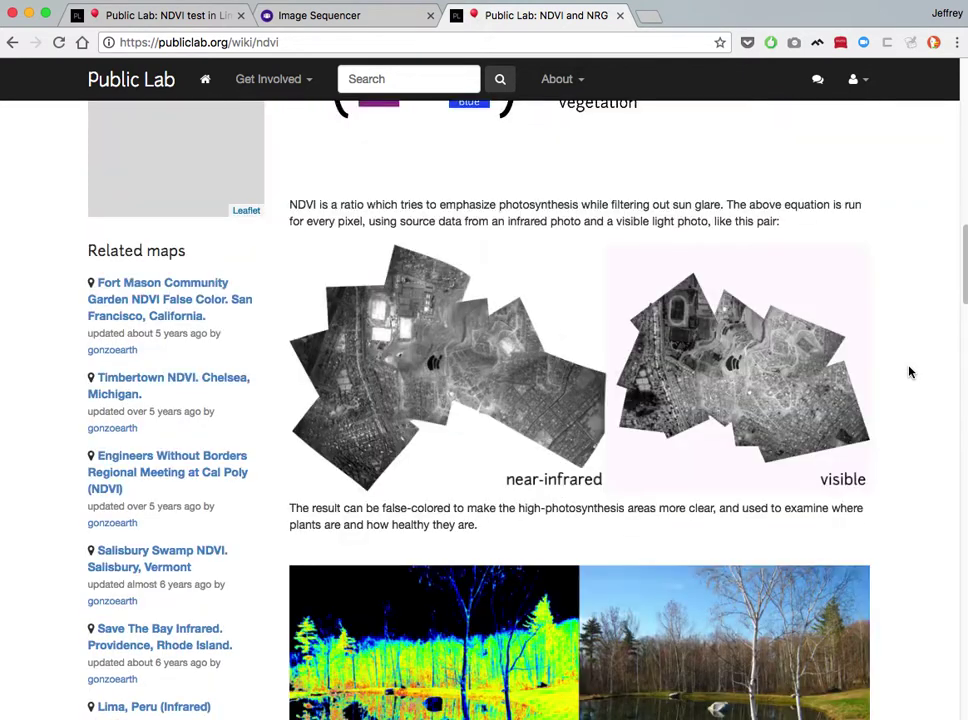
pyautogui.scroll(-1, 909, 372)
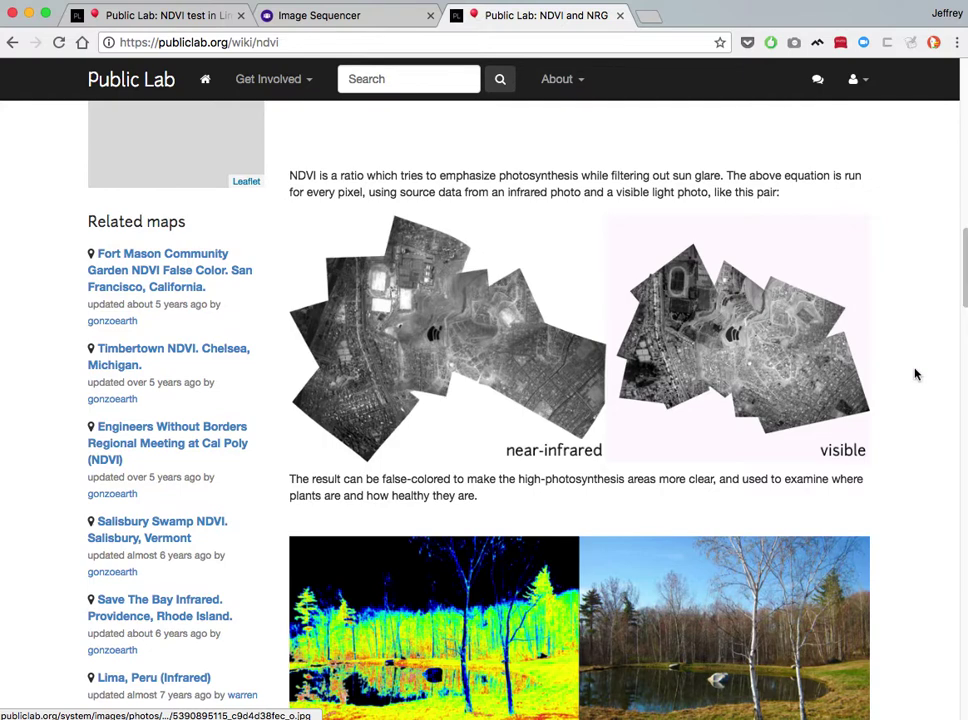
pyautogui.scroll(-8, 915, 374)
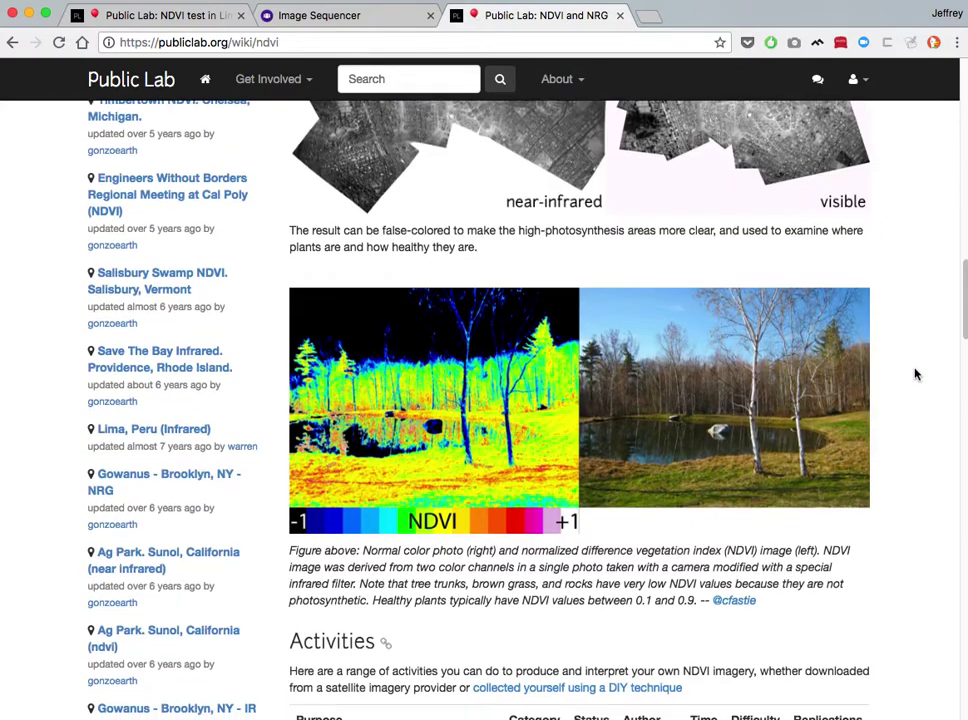
pyautogui.scroll(-15, 915, 374)
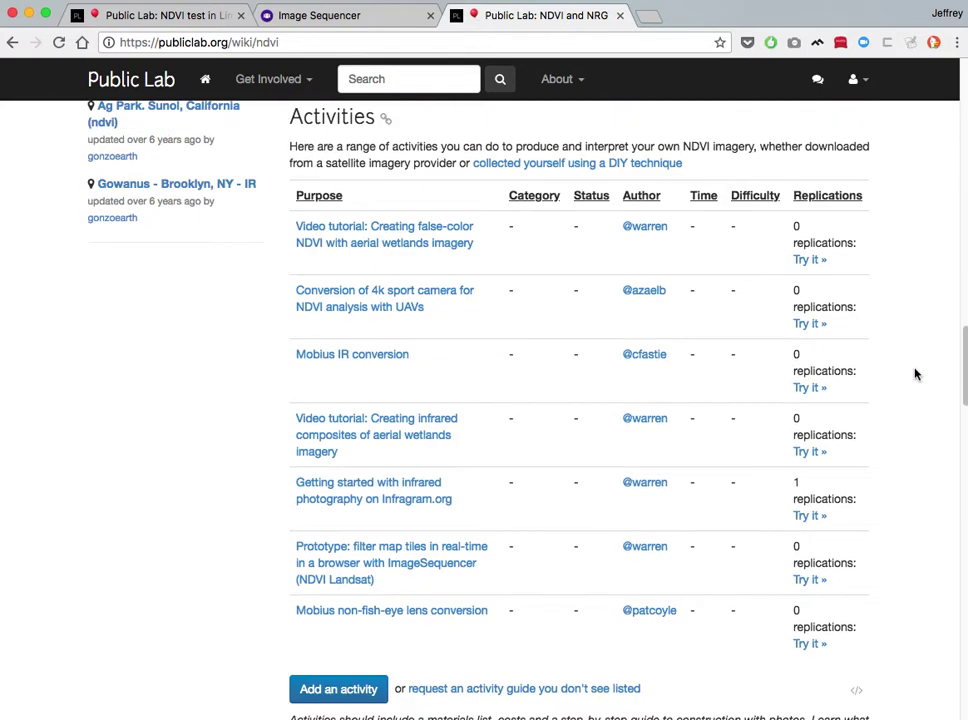
pyautogui.scroll(-20, 915, 374)
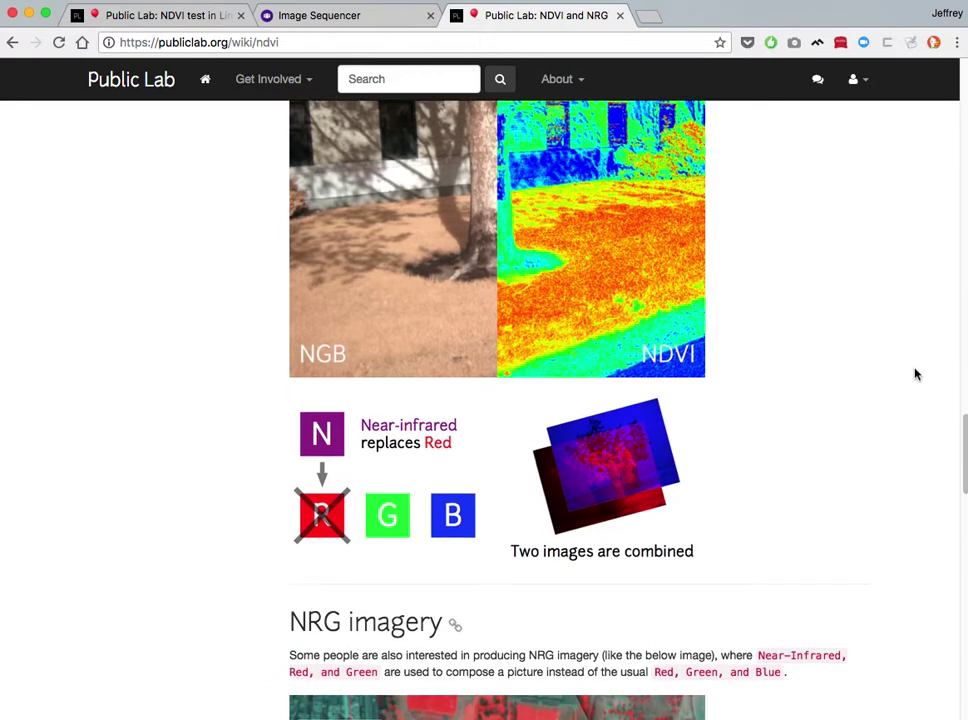
pyautogui.scroll(16, 168, 458)
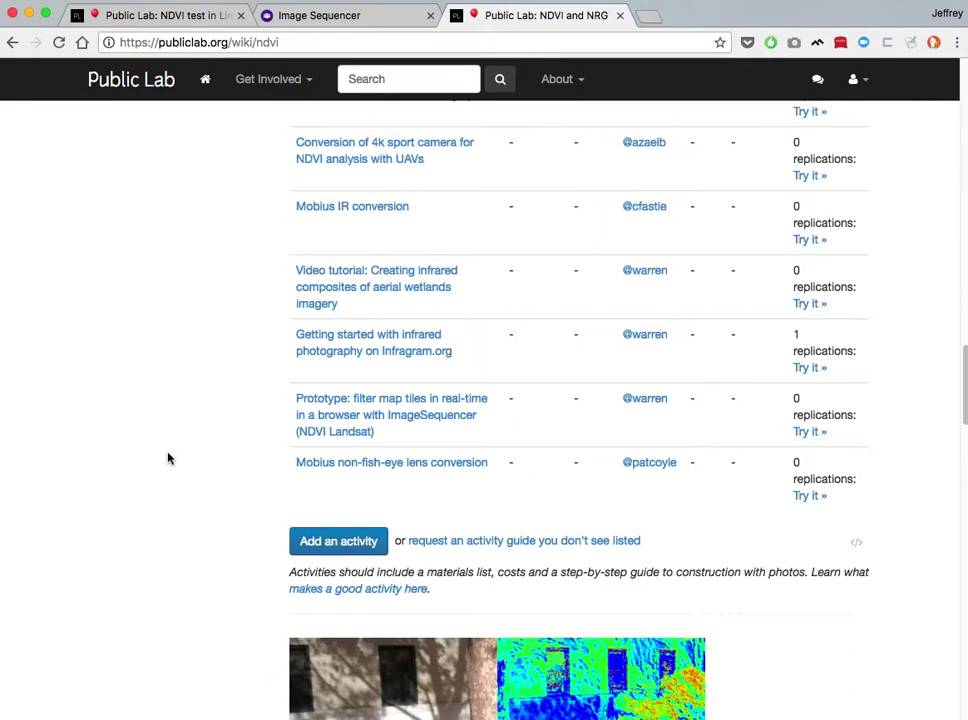
pyautogui.scroll(20, 55, 450)
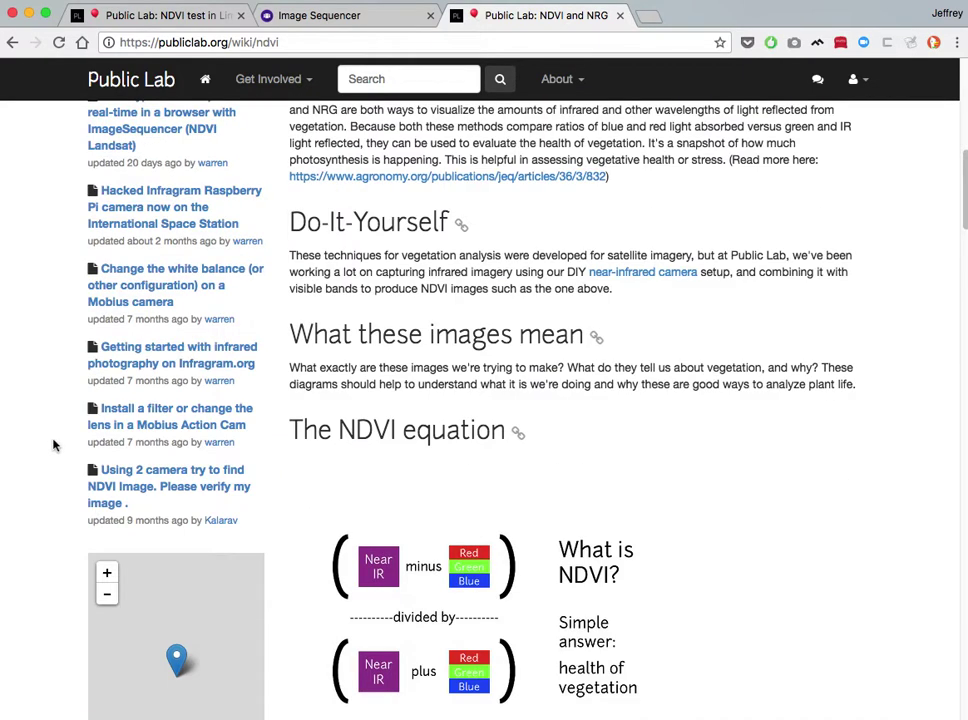
pyautogui.scroll(20, 55, 446)
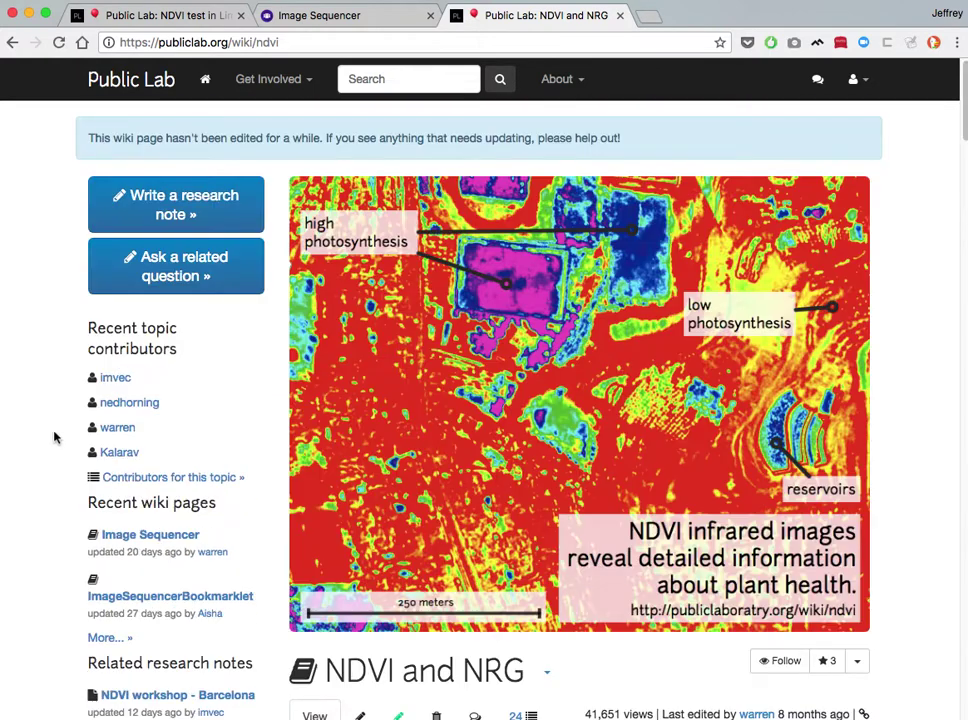
pyautogui.click(213, 44)
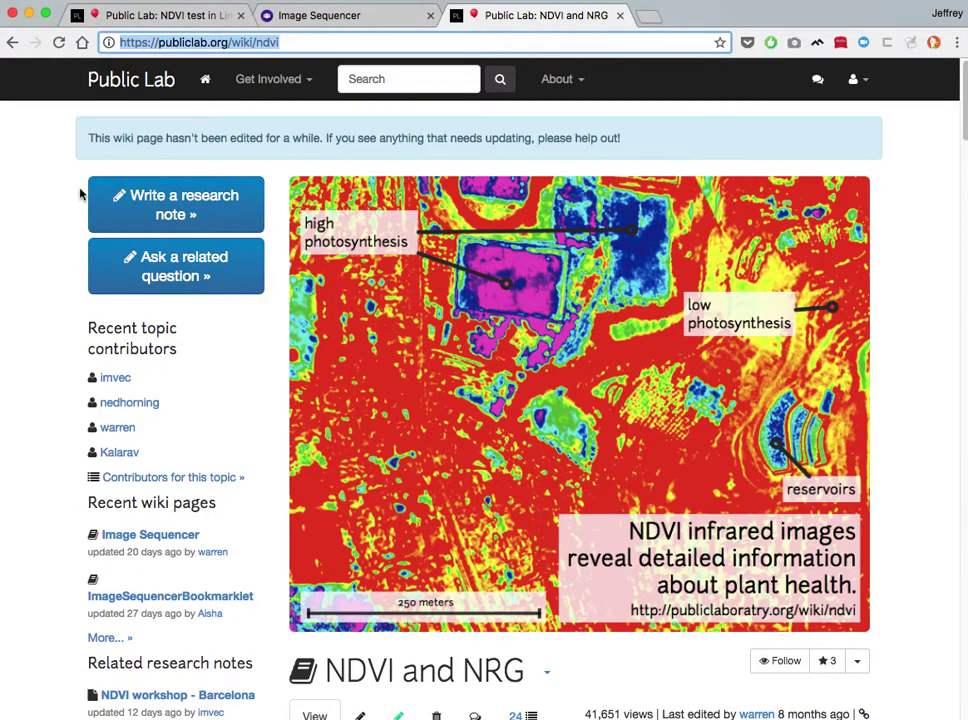
pyautogui.click(37, 205)
pyautogui.scroll(-5, 37, 207)
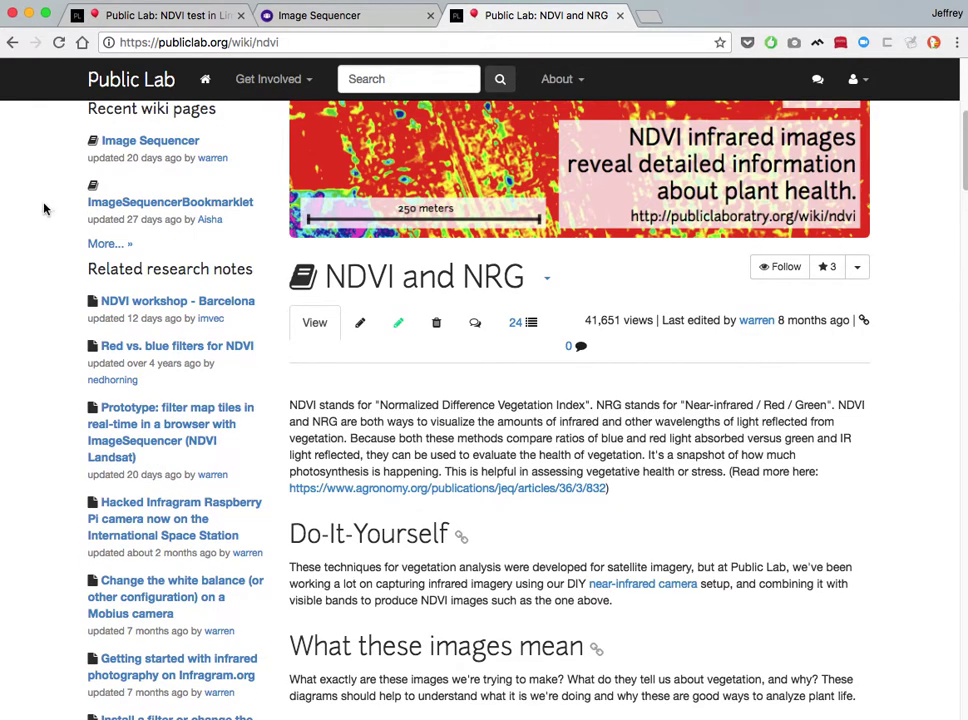
# - Drag the infrared photo from the ndvi folder onto Image Sequencer's starting-image drop zone
pyautogui.click(388, 16)
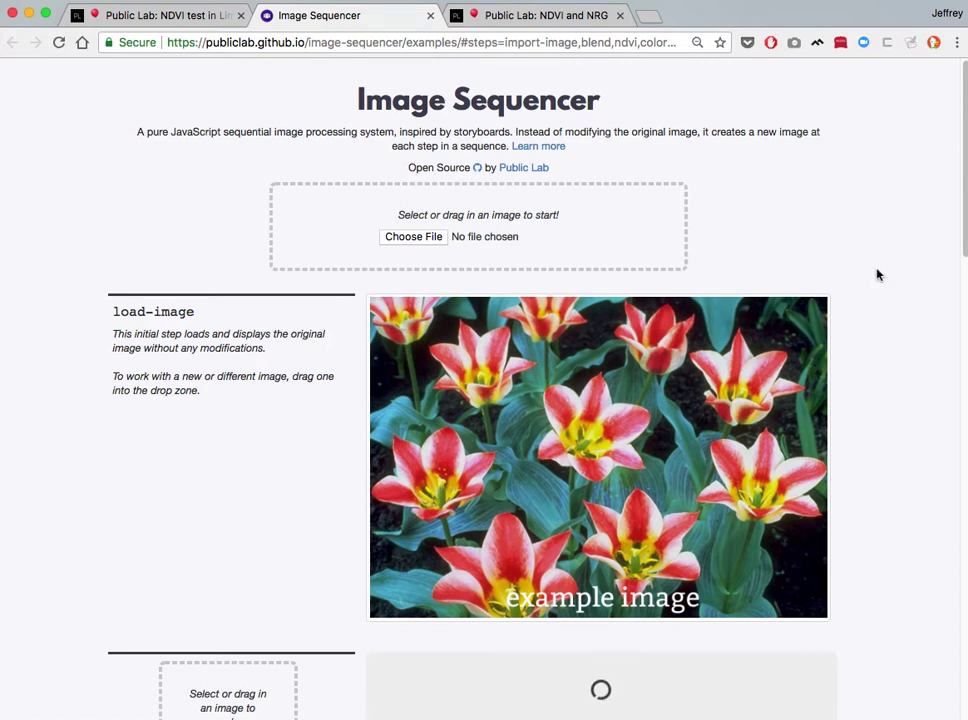
pyautogui.click(557, 719)
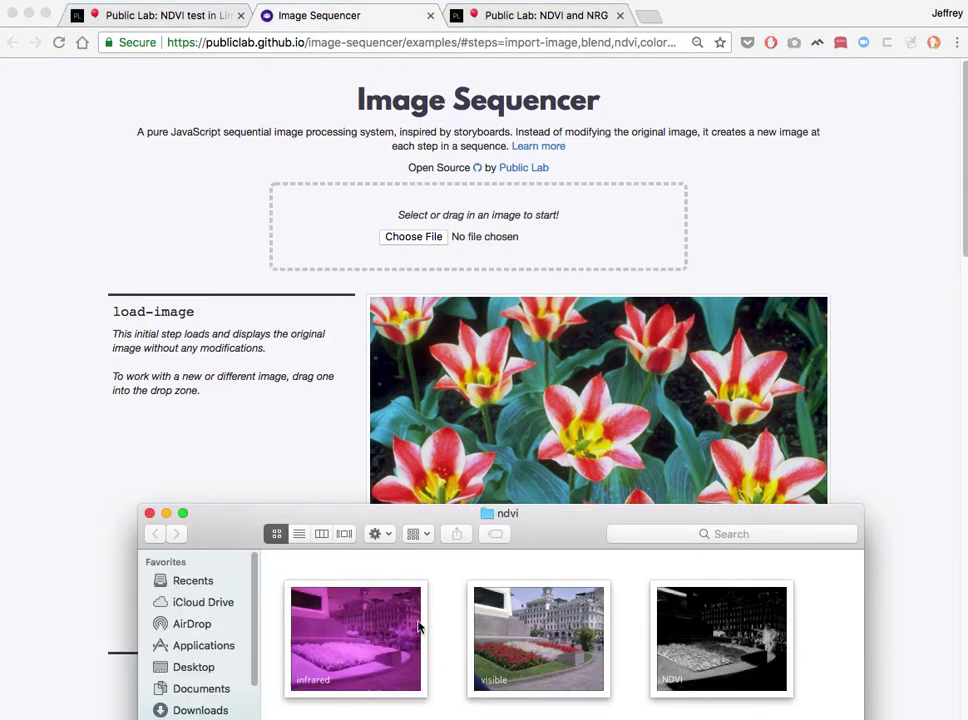
pyautogui.moveTo(358, 634); pyautogui.dragTo(335, 214)
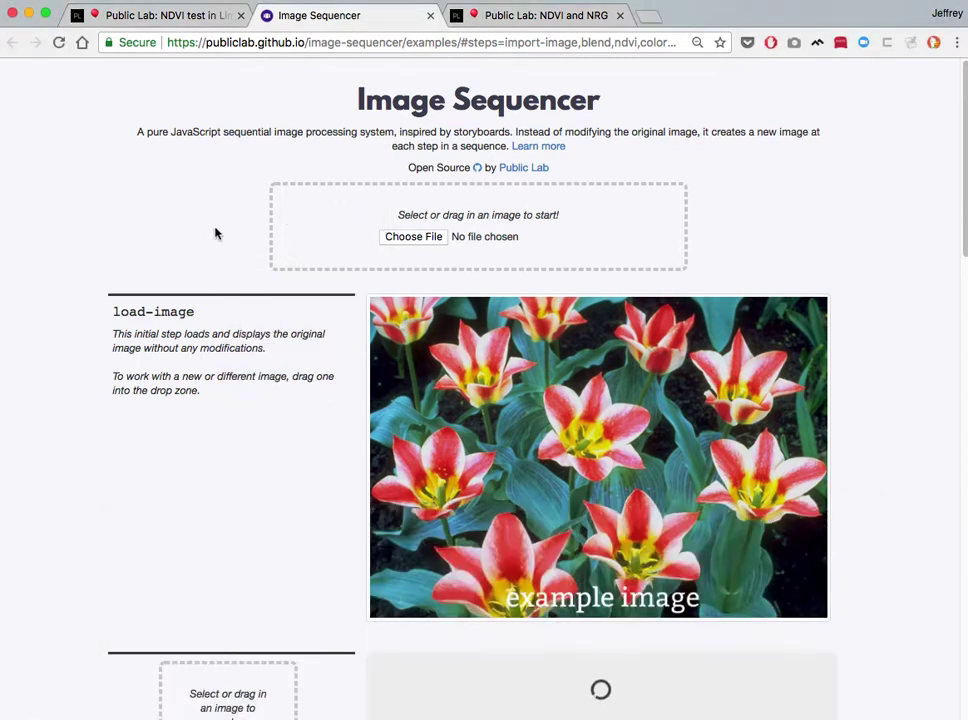
pyautogui.scroll(-4, 77, 263)
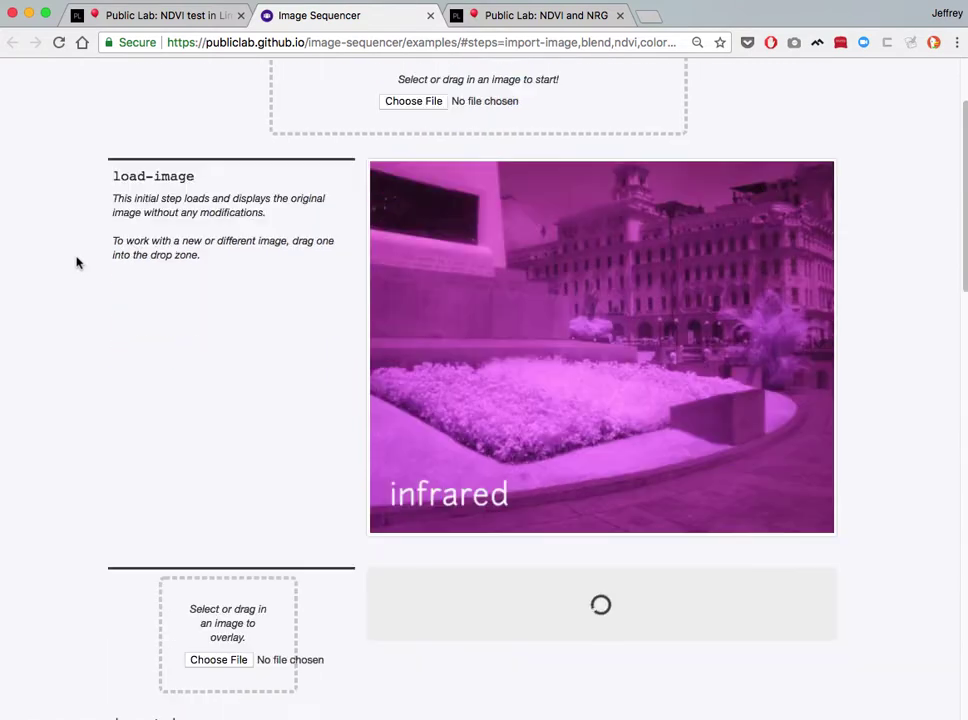
pyautogui.scroll(-2, 77, 263)
pyautogui.scroll(1, 77, 263)
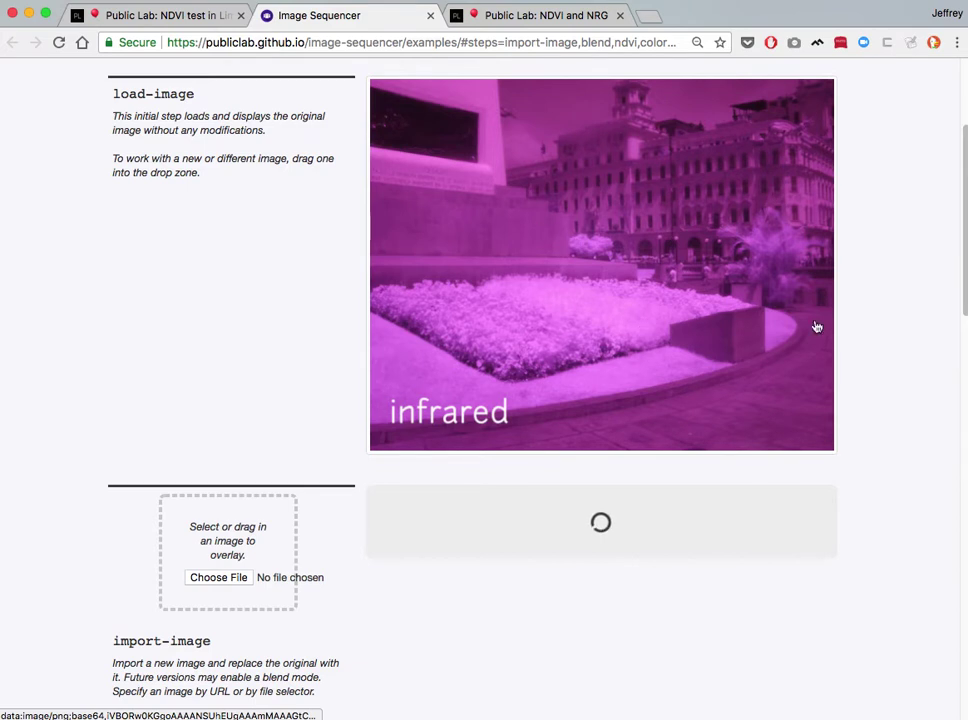
pyautogui.scroll(-1, 896, 347)
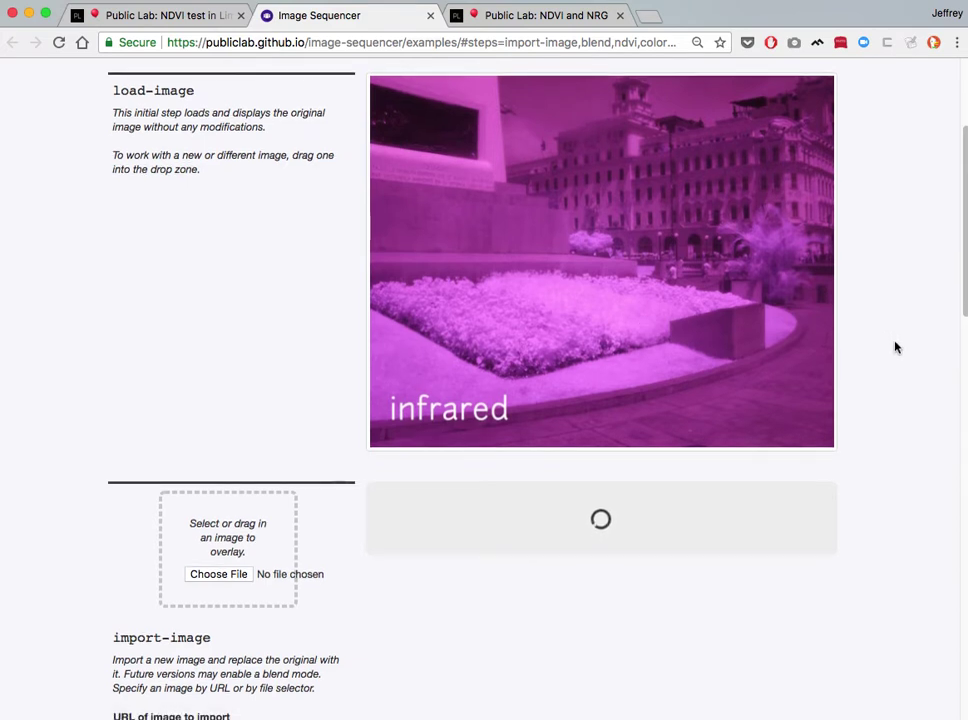
pyautogui.scroll(-2, 896, 347)
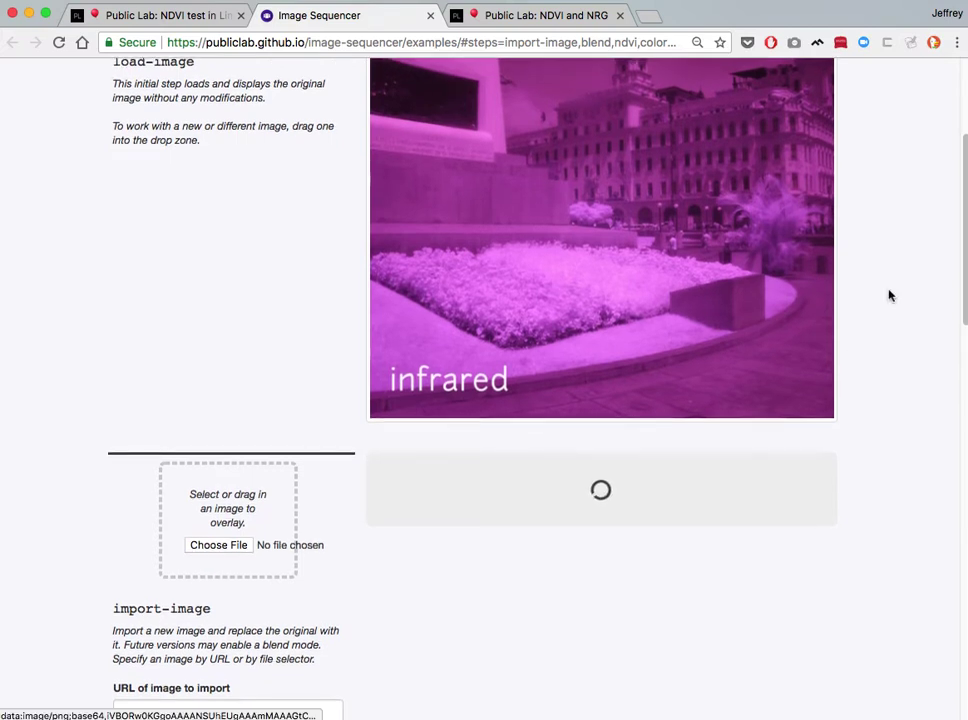
pyautogui.scroll(-5, 894, 318)
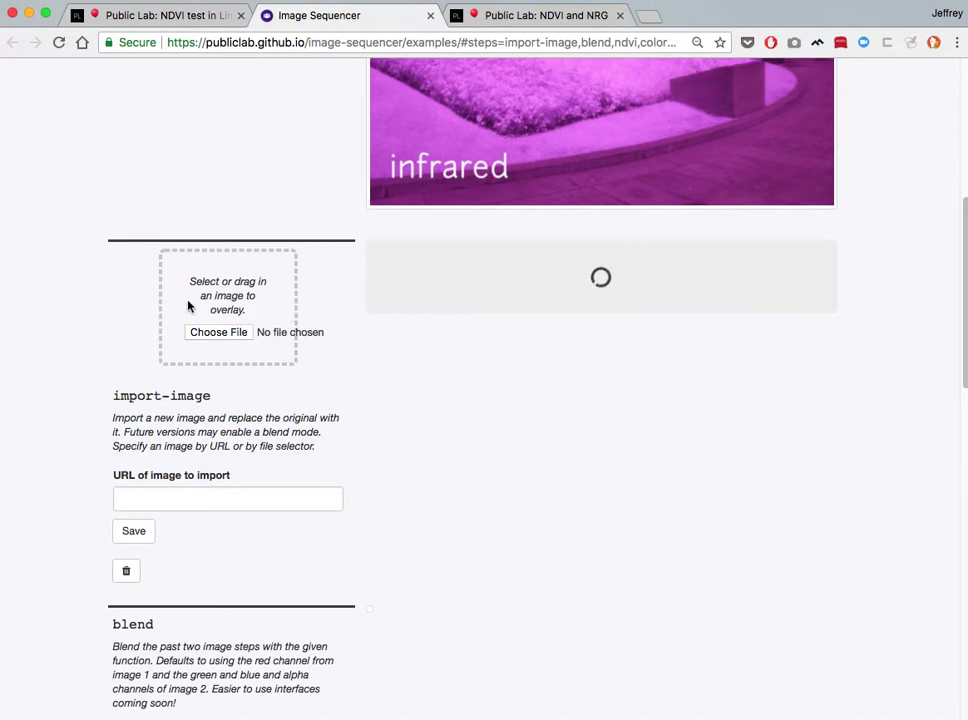
# - Add the visible garden photo to the import-image step and scroll down to the blend result
pyautogui.press('super+Tab')
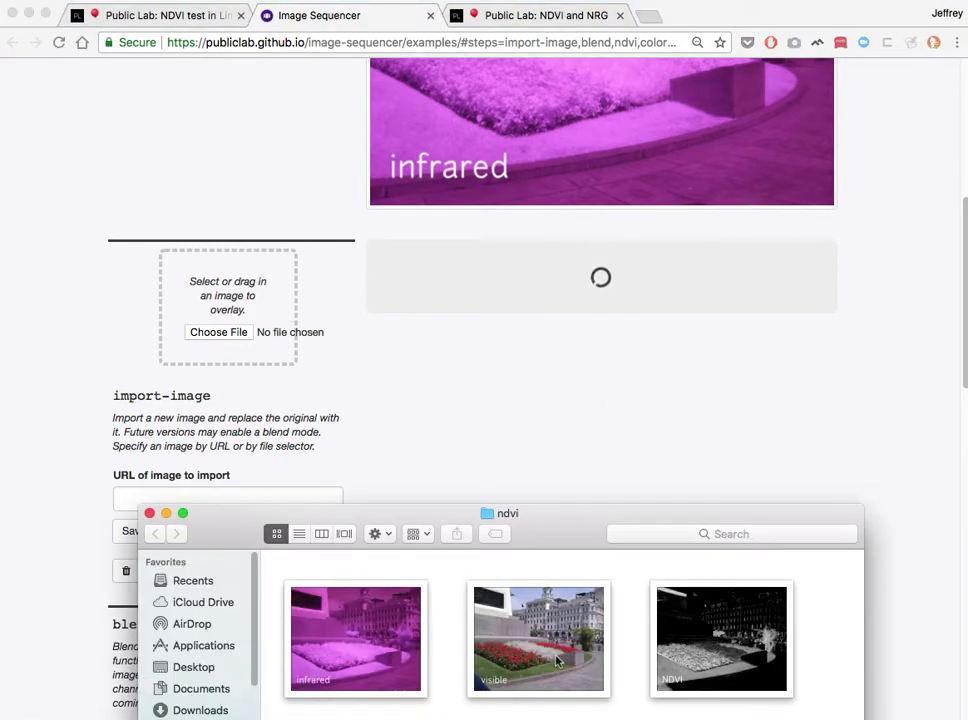
pyautogui.moveTo(535, 640); pyautogui.dragTo(230, 292)
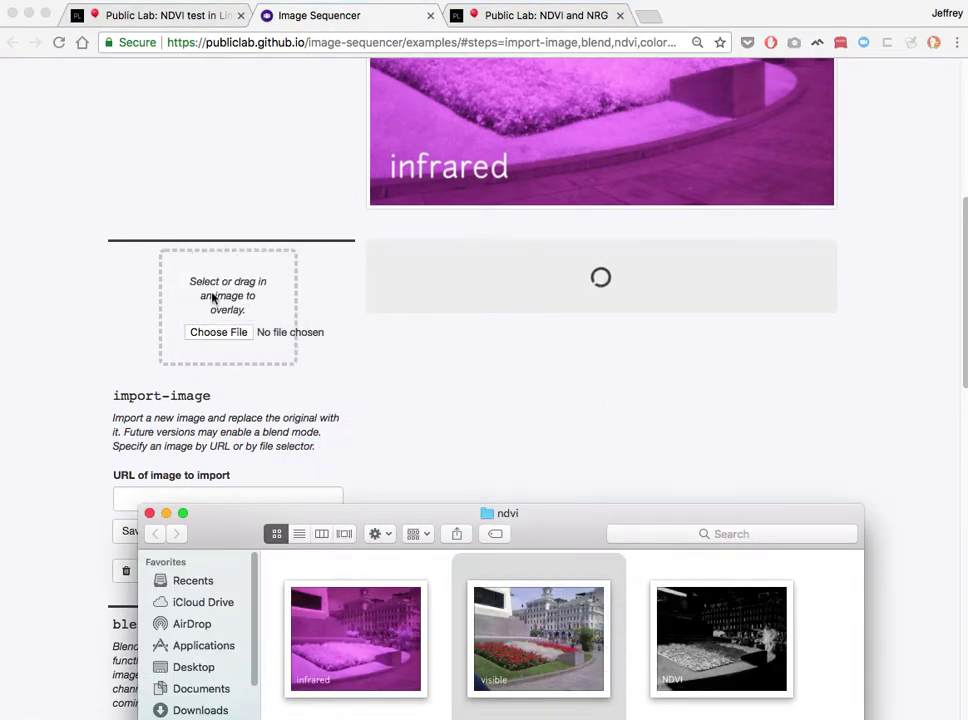
pyautogui.click(56, 345)
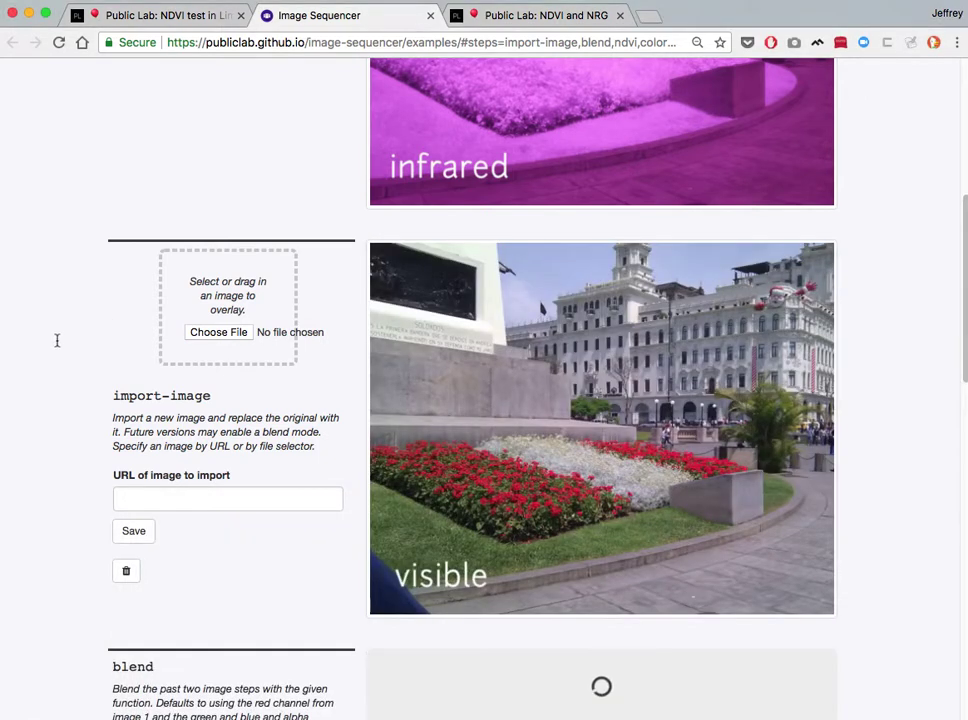
pyautogui.scroll(-2, 57, 341)
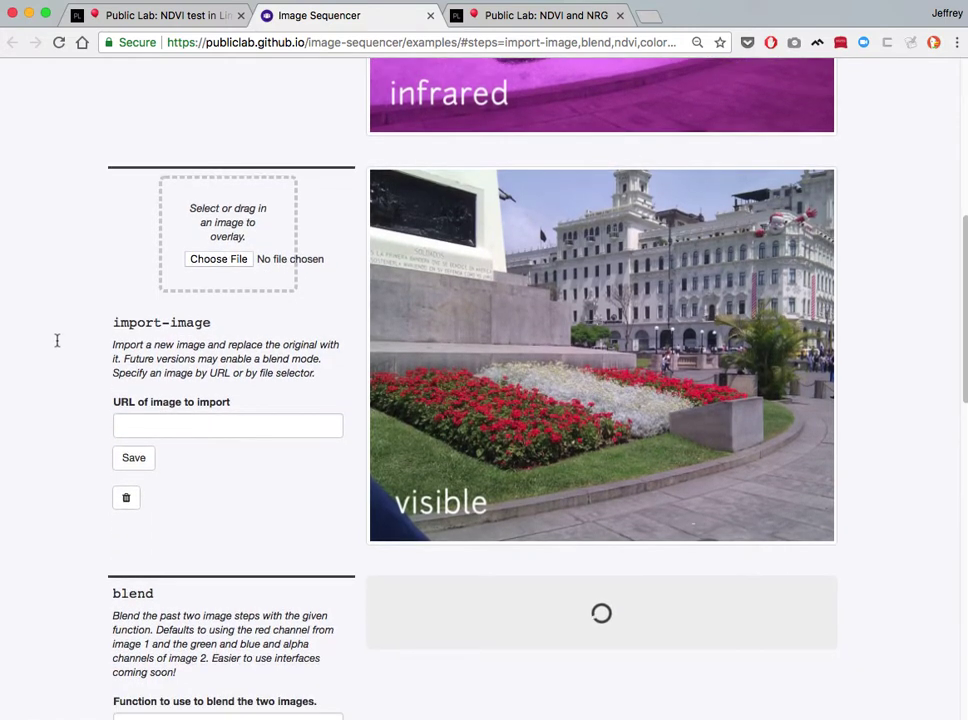
pyautogui.scroll(-2, 57, 341)
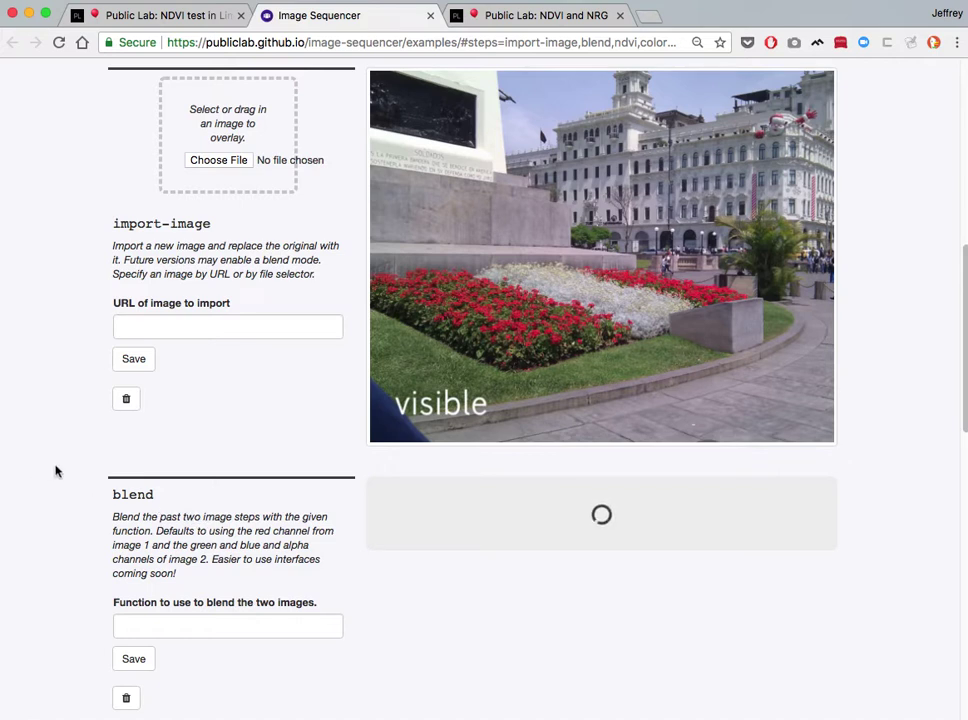
pyautogui.scroll(-5, 56, 471)
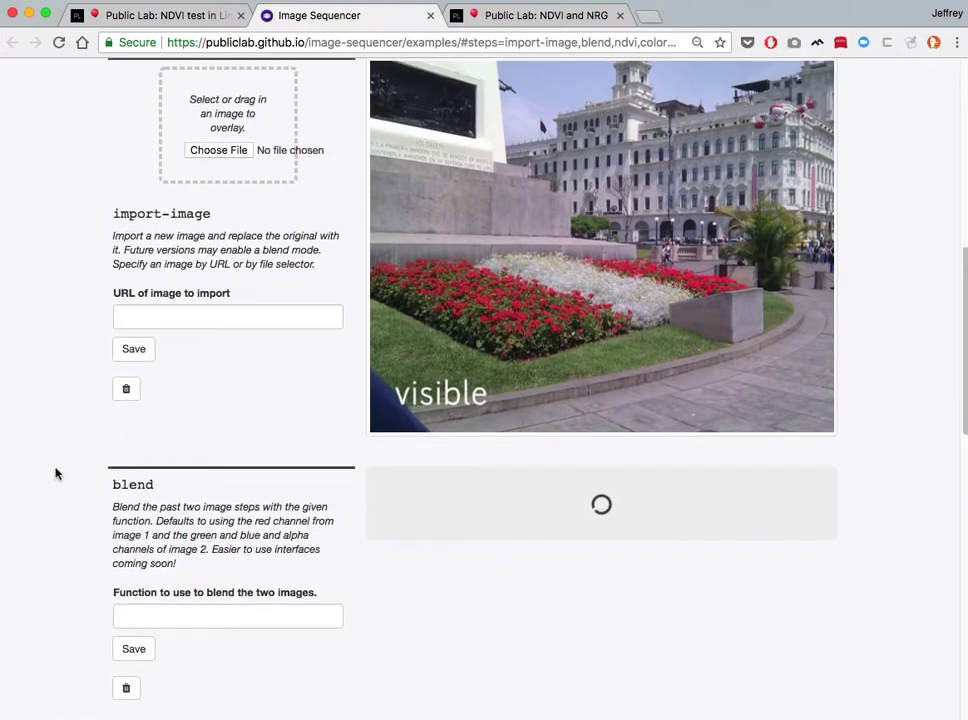
pyautogui.scroll(-3, 56, 473)
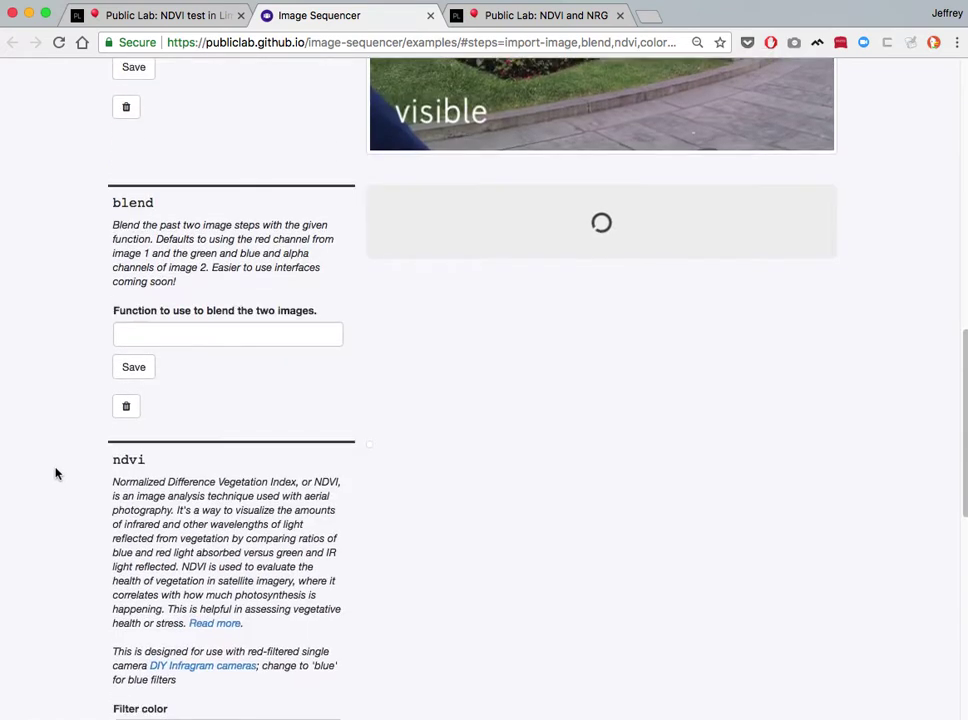
pyautogui.scroll(-1, 56, 473)
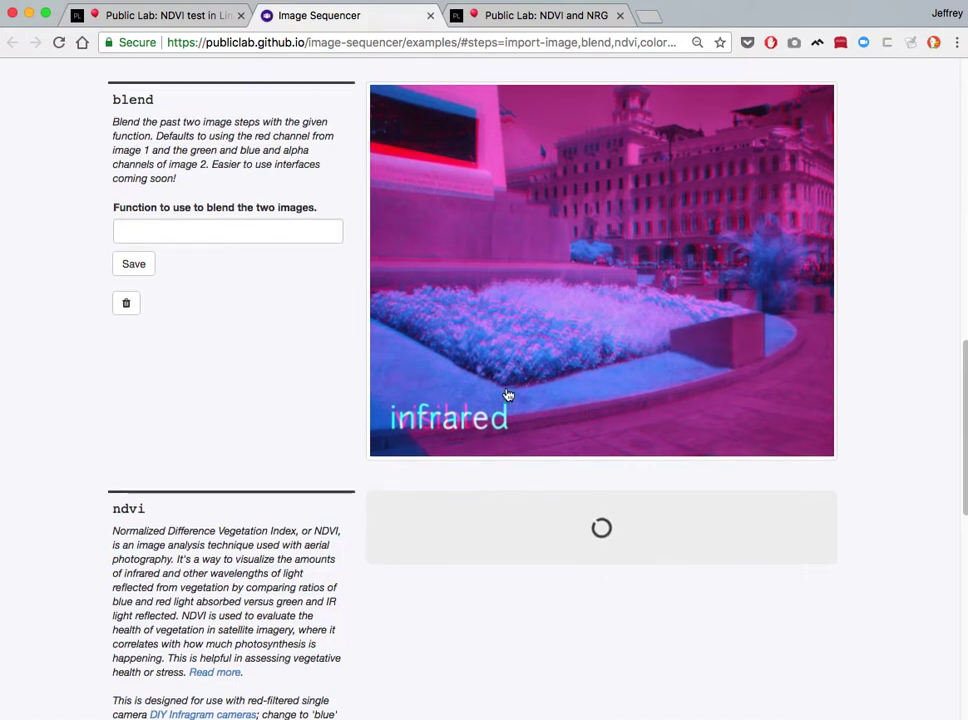
# - Check the finished blend, ndvi and colormap outputs, then bring up the NDVI and NRG wiki page
pyautogui.scroll(3, 508, 395)
pyautogui.scroll(1, 508, 395)
pyautogui.scroll(-2, 506, 393)
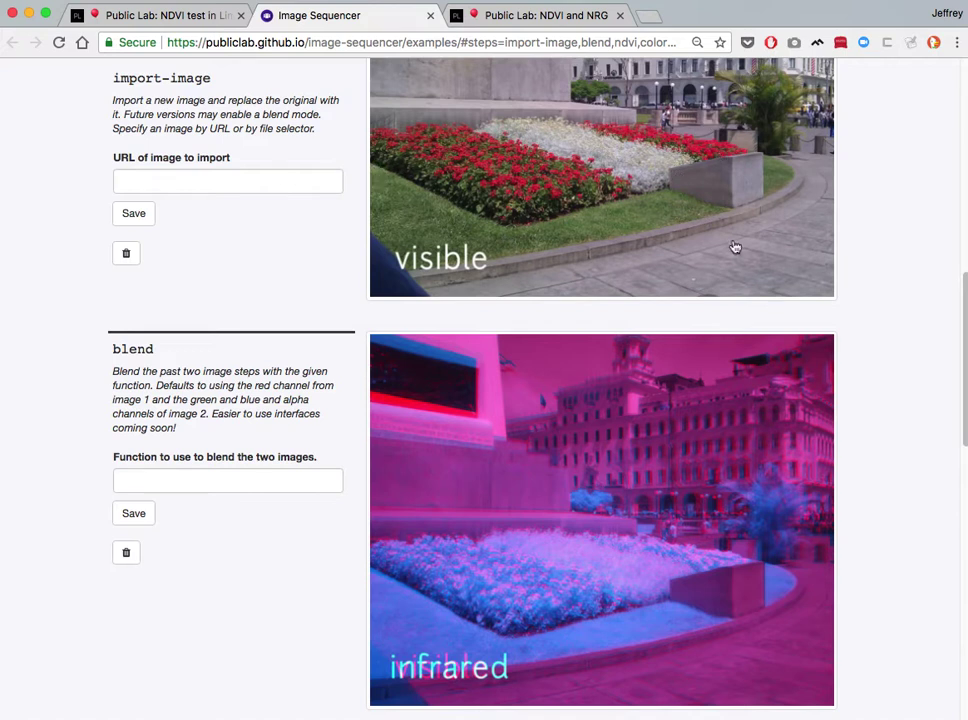
pyautogui.scroll(-1, 806, 325)
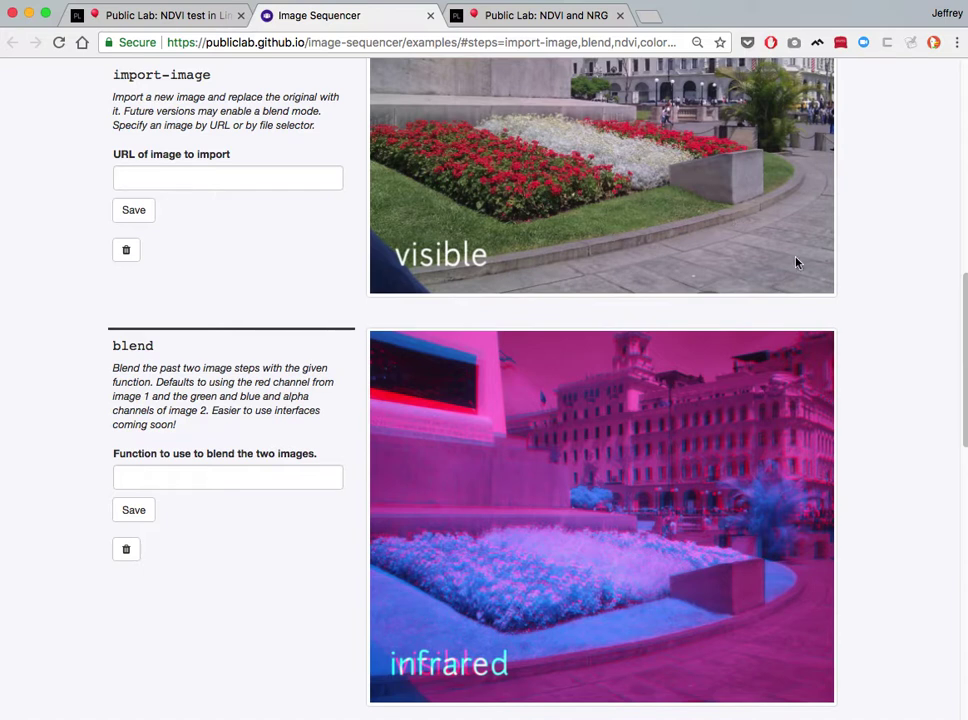
pyautogui.scroll(-5, 902, 328)
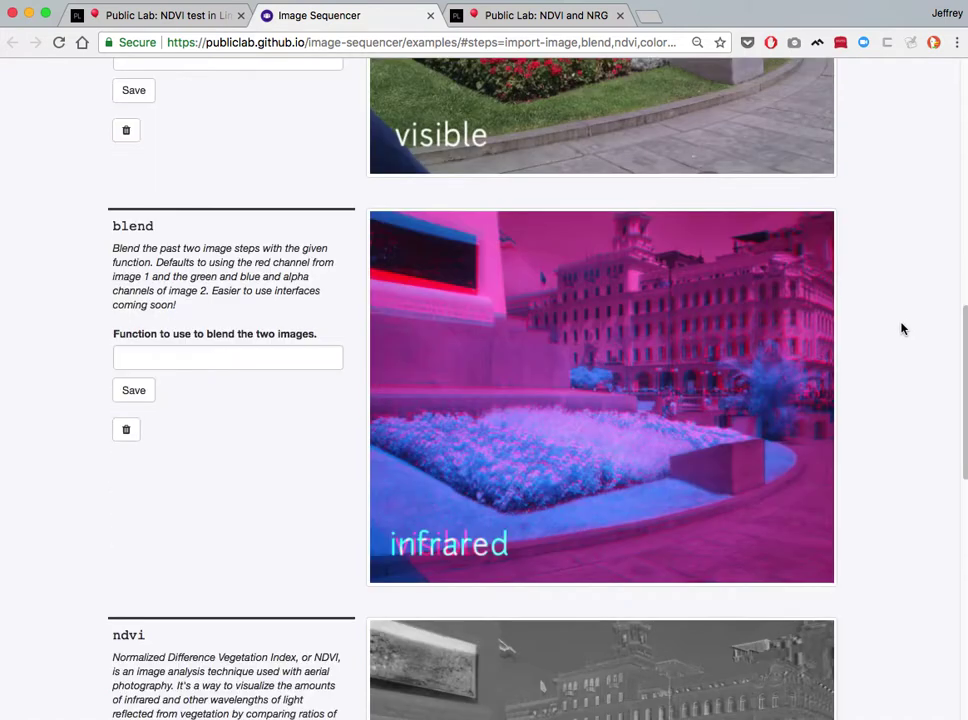
pyautogui.scroll(-3, 902, 328)
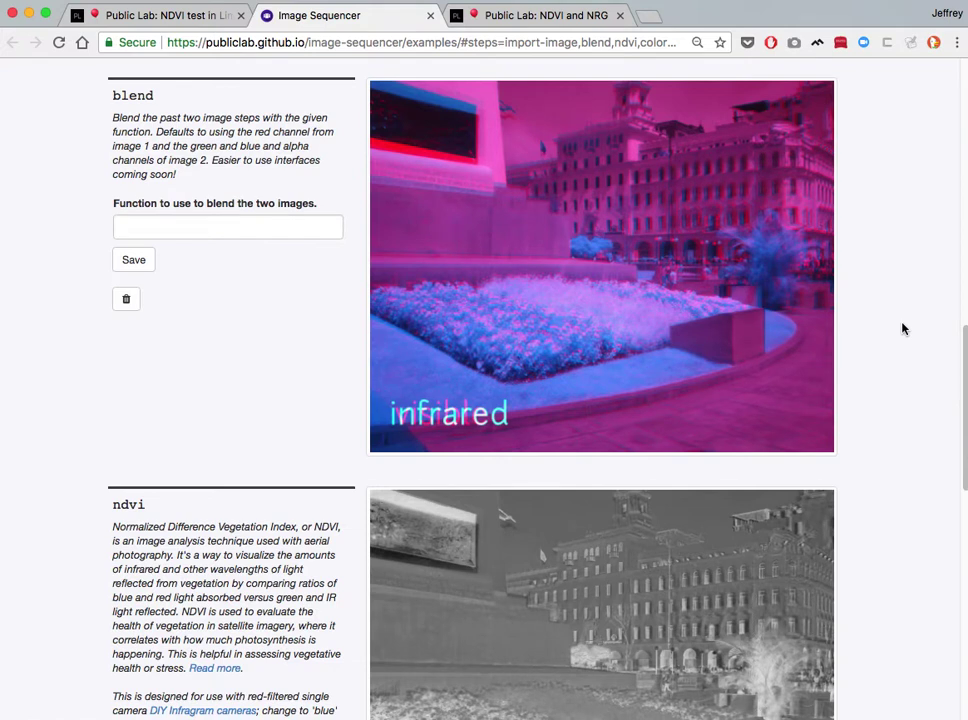
pyautogui.scroll(-1, 903, 328)
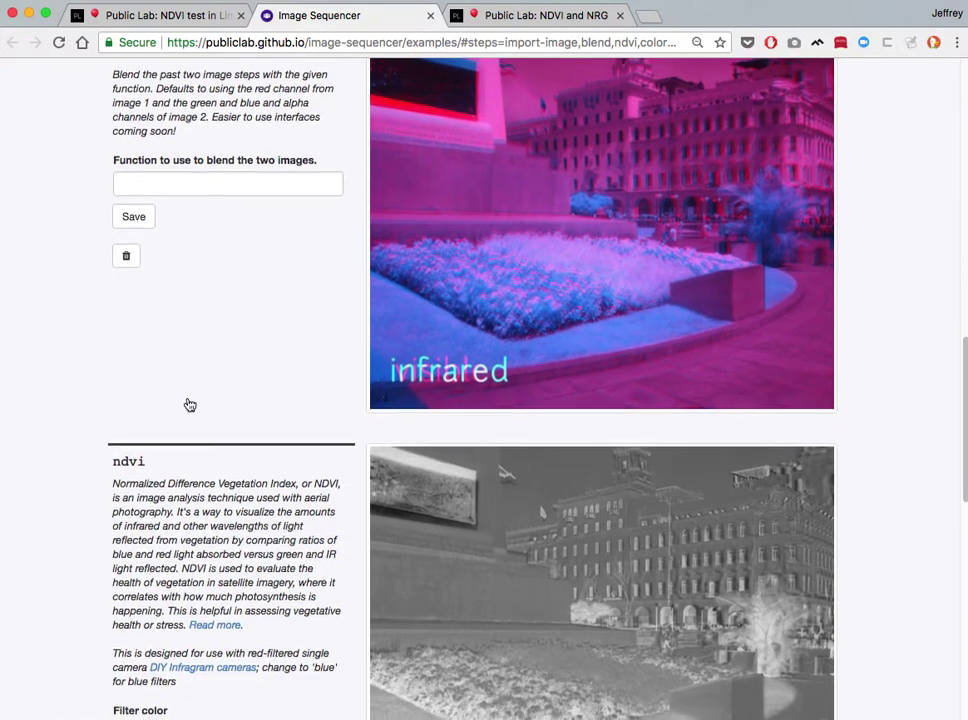
pyautogui.scroll(-5, 143, 452)
pyautogui.scroll(-2, 187, 444)
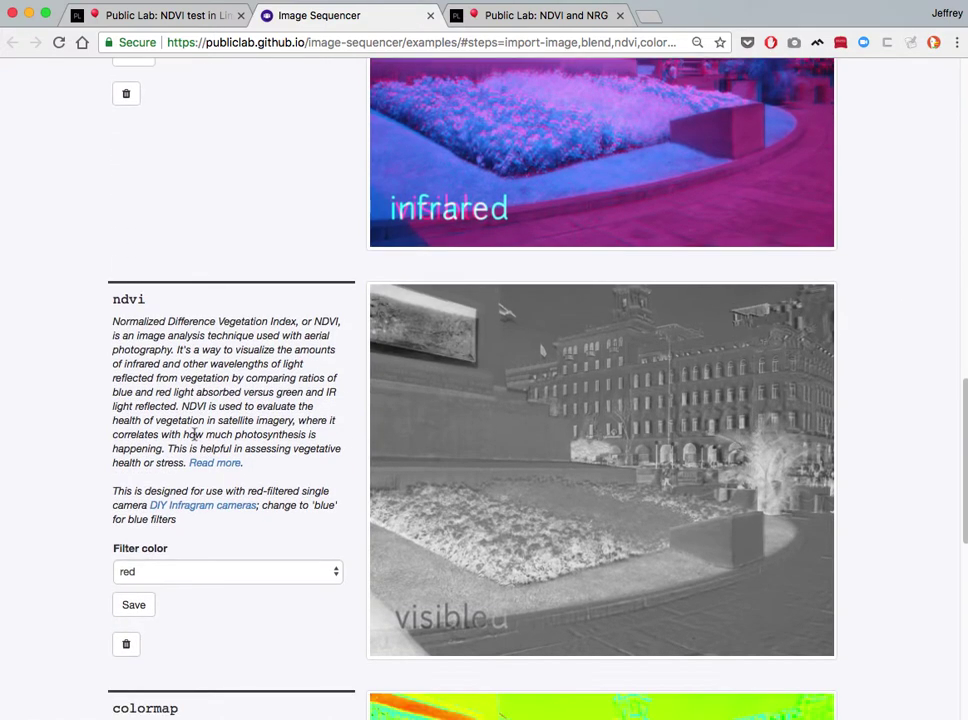
pyautogui.click(518, 20)
pyautogui.scroll(-5, 445, 440)
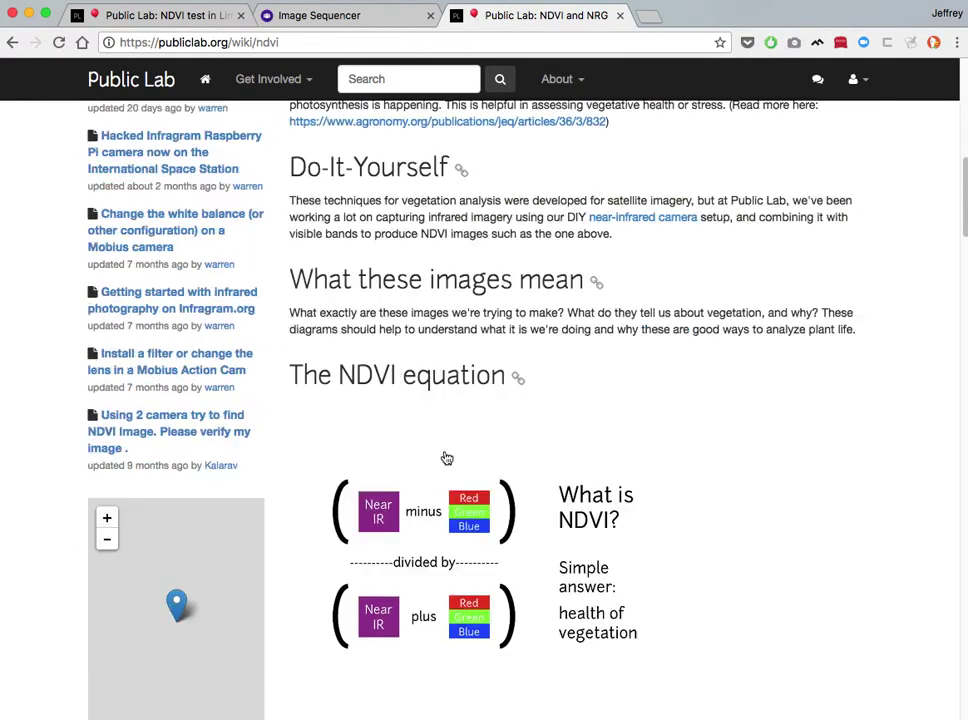
pyautogui.scroll(-3, 447, 458)
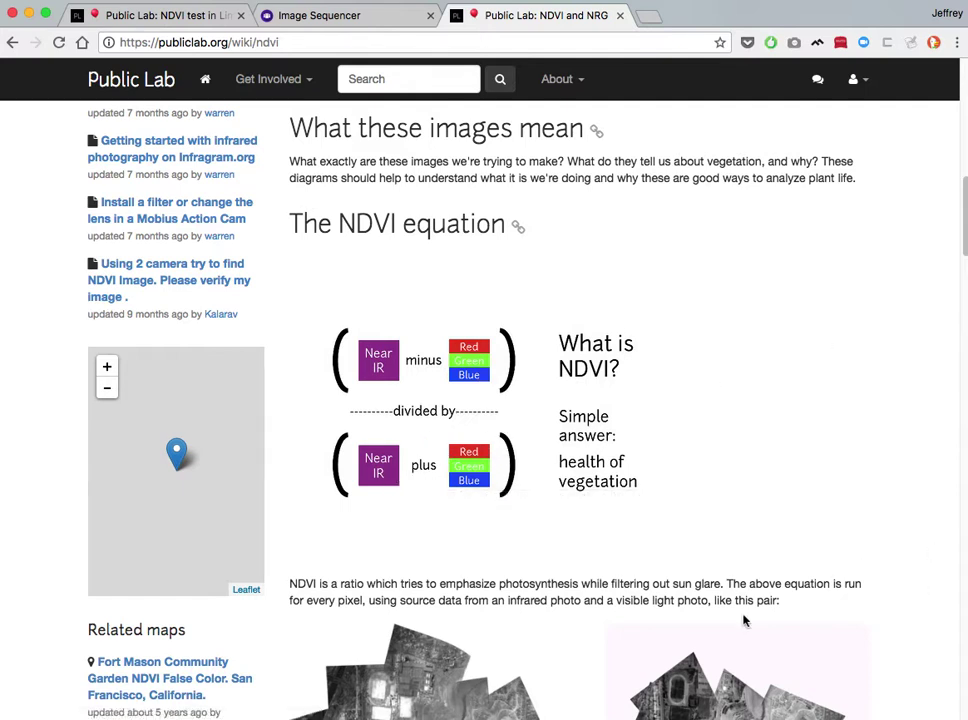
pyautogui.click(374, 20)
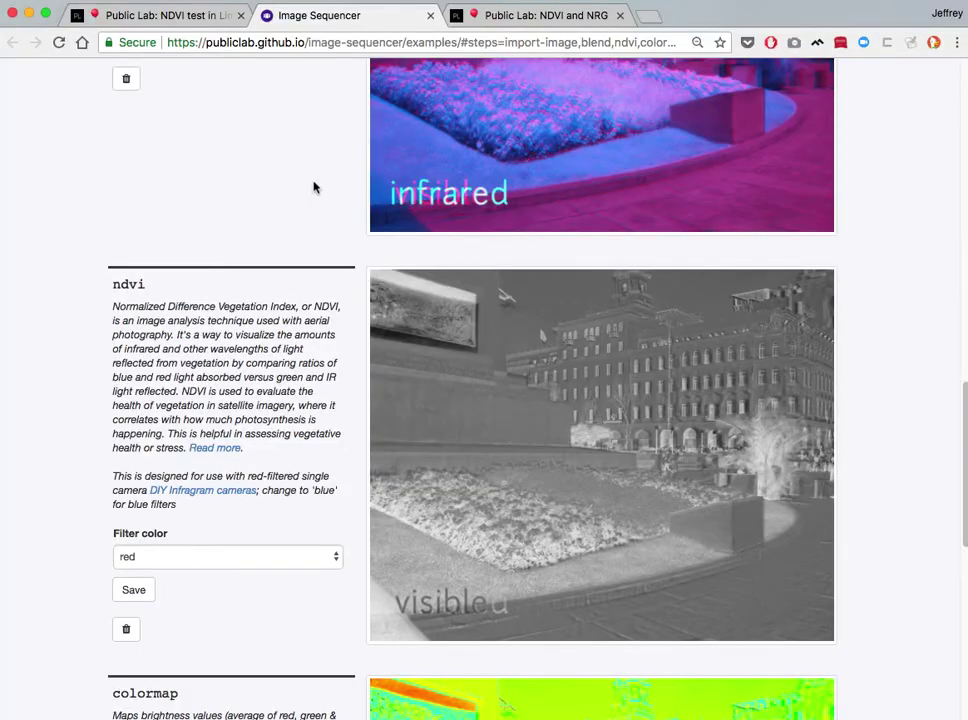
# - Look at the ndvi step's filter colour choices, leaving it set to red
pyautogui.scroll(-3, 42, 349)
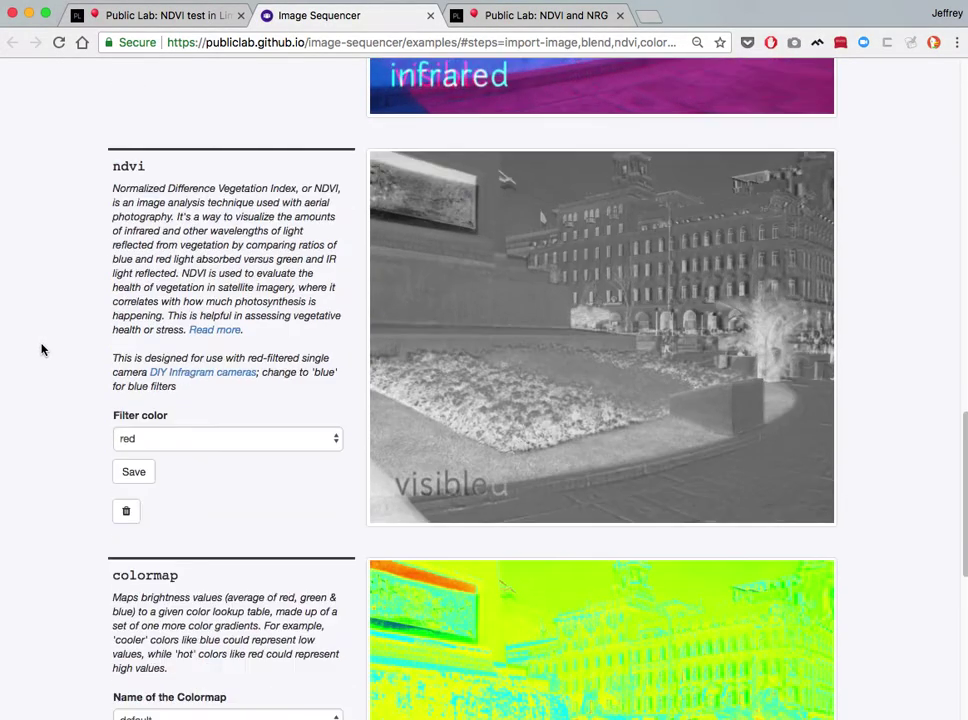
pyautogui.scroll(-1, 42, 350)
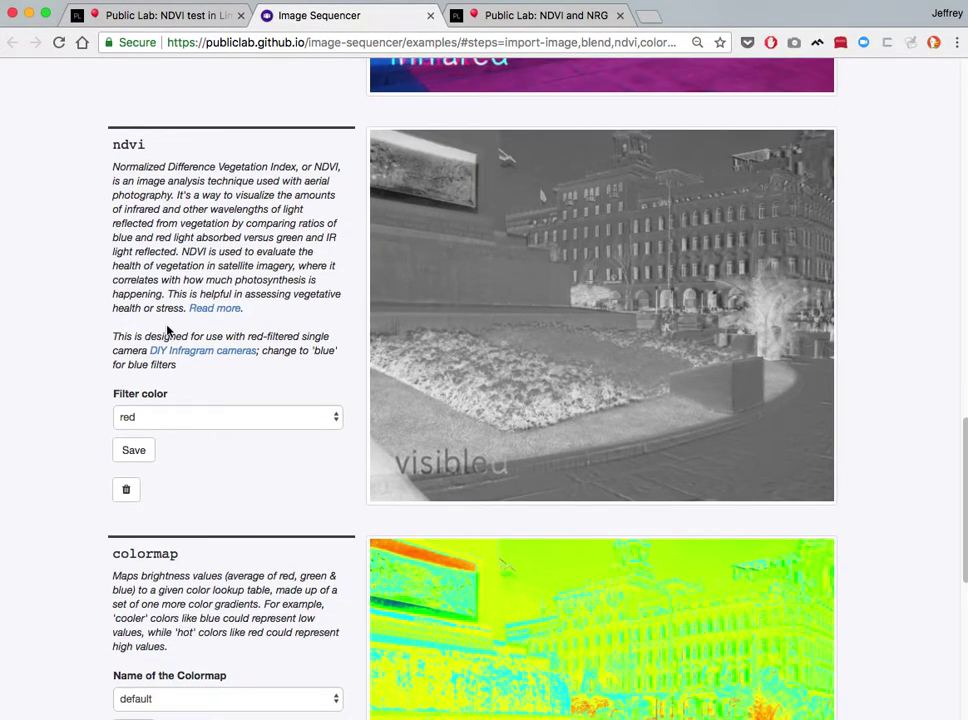
pyautogui.click(258, 418)
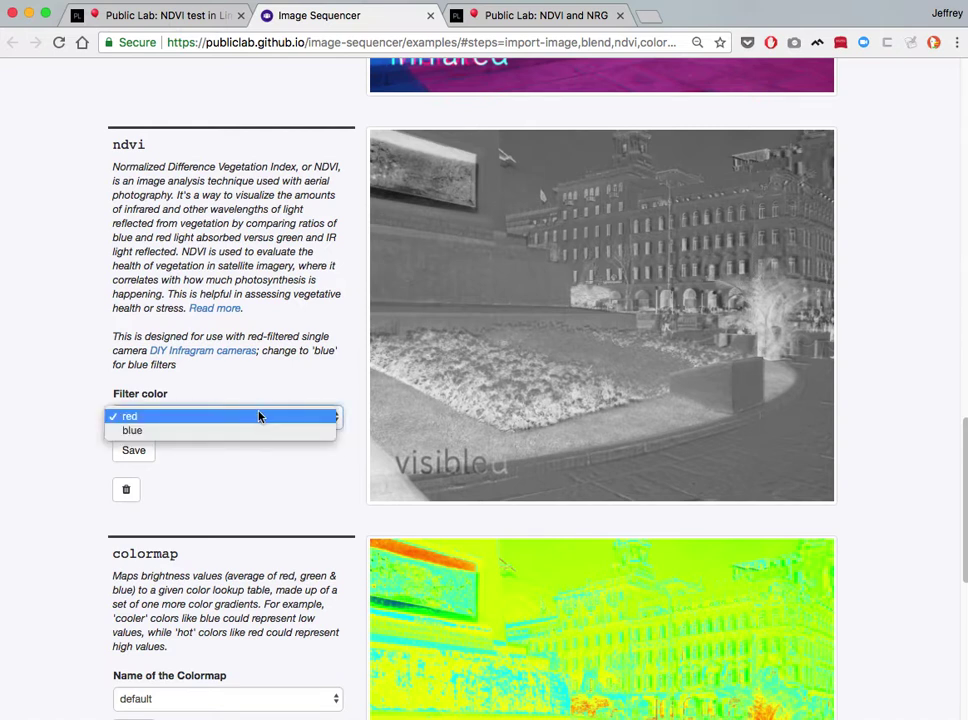
pyautogui.click(60, 412)
pyautogui.scroll(2, 60, 414)
pyautogui.scroll(15, 62, 412)
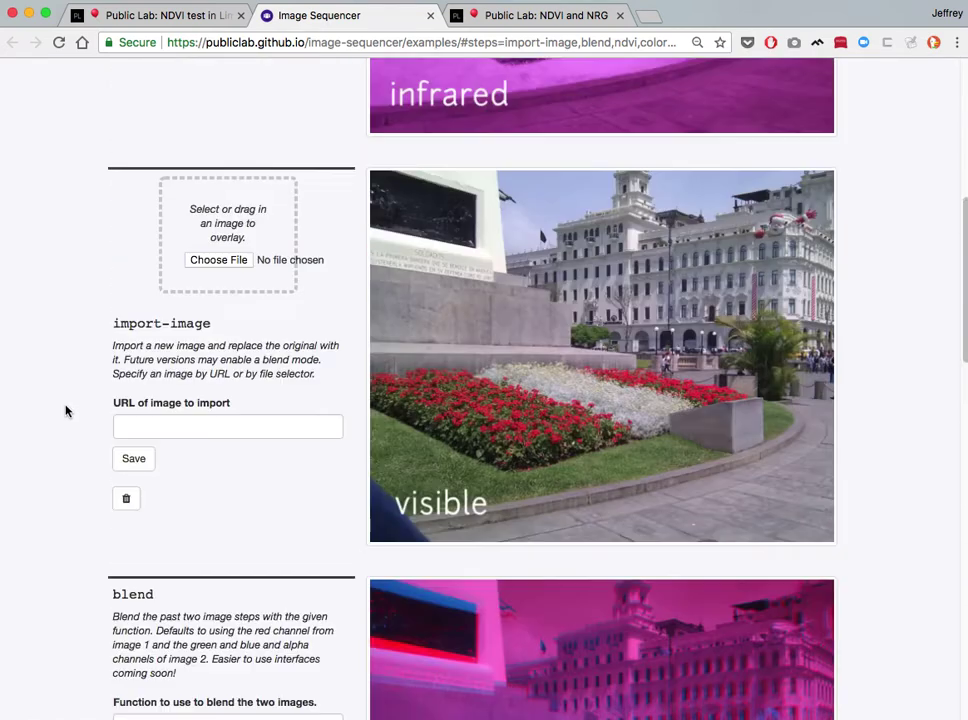
pyautogui.scroll(5, 65, 410)
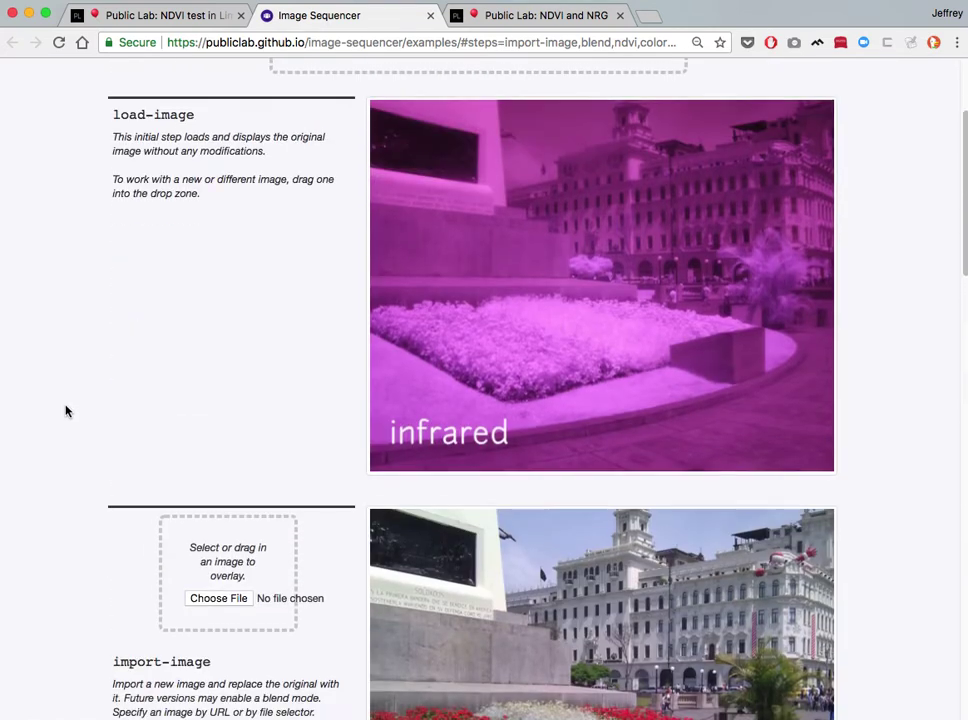
# - Review the blend, ndvi and default colormap results down the pipeline
pyautogui.scroll(-1, 65, 410)
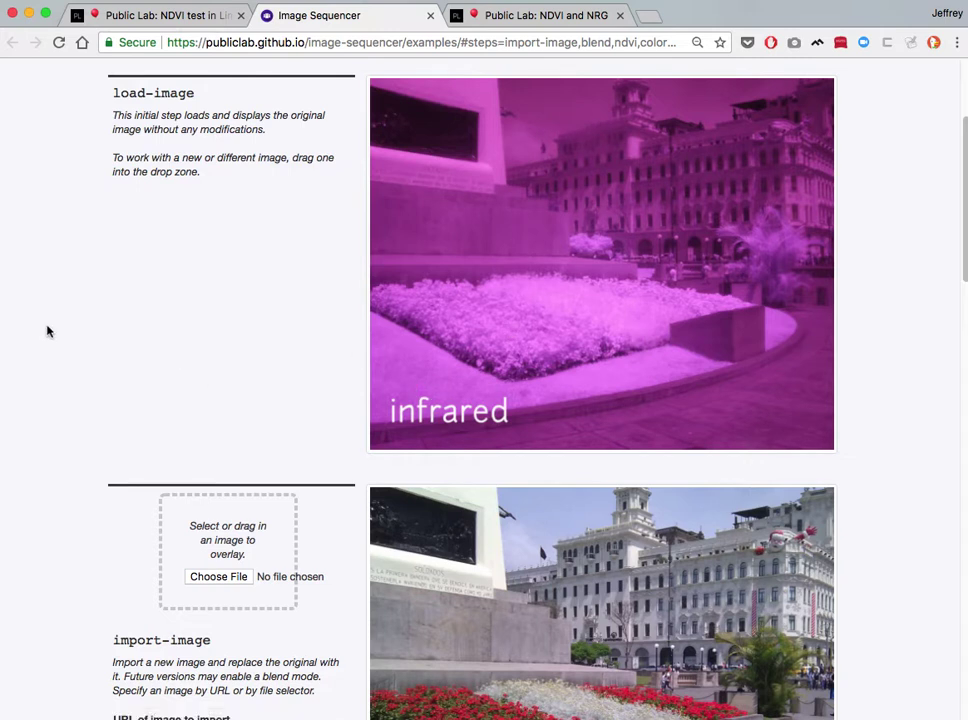
pyautogui.scroll(-9, 47, 331)
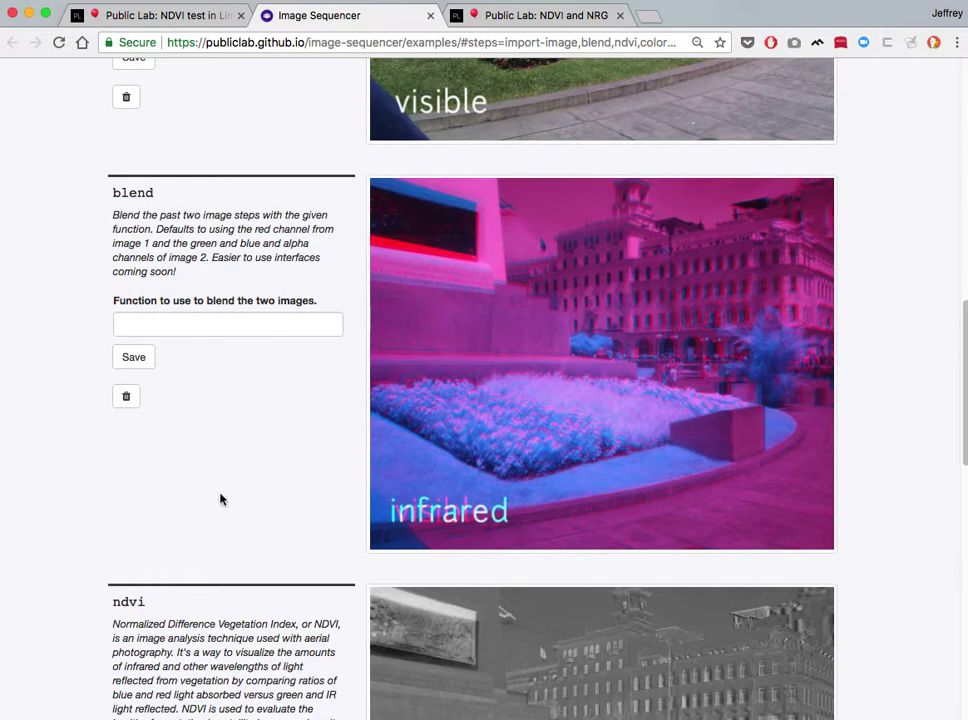
pyautogui.scroll(-5, 218, 497)
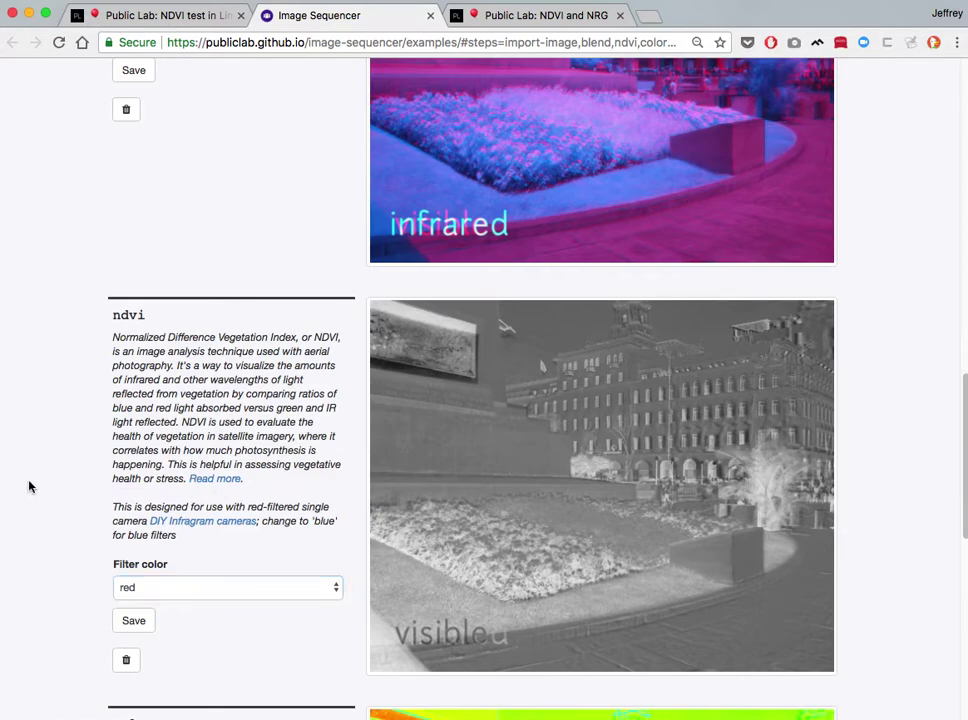
pyautogui.scroll(7, 30, 485)
pyautogui.scroll(3, 283, 300)
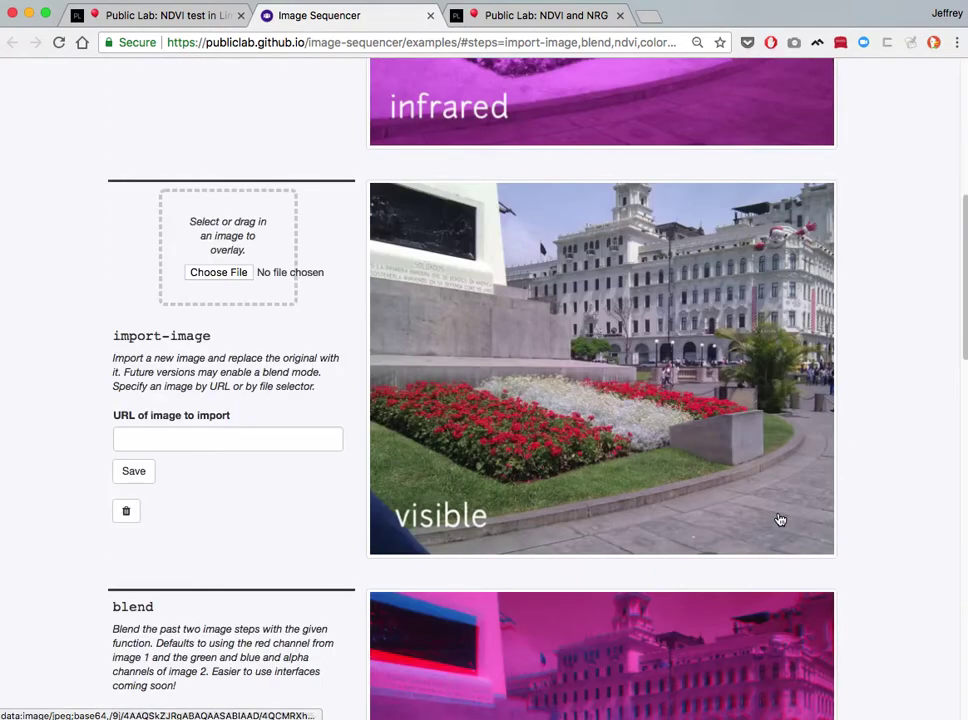
pyautogui.scroll(-5, 810, 508)
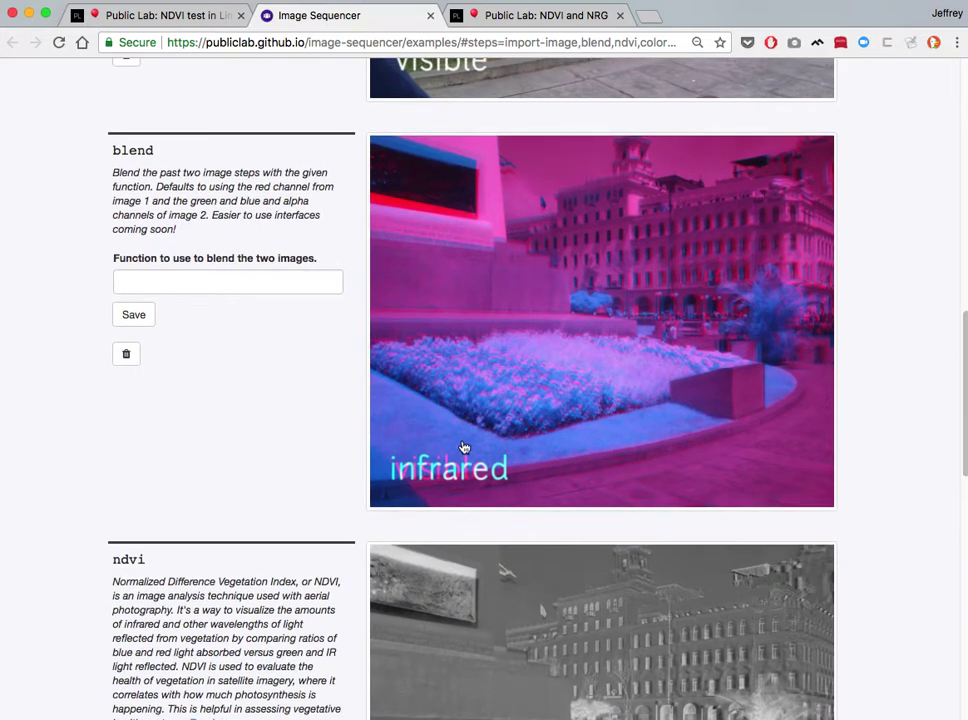
pyautogui.scroll(-6, 856, 449)
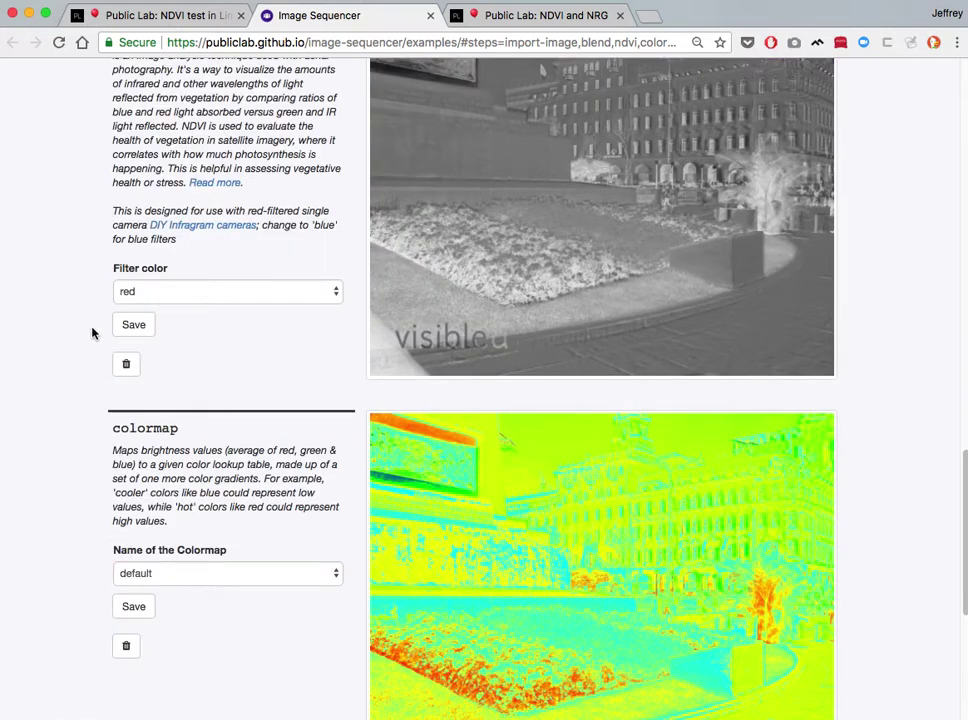
pyautogui.scroll(1, 56, 360)
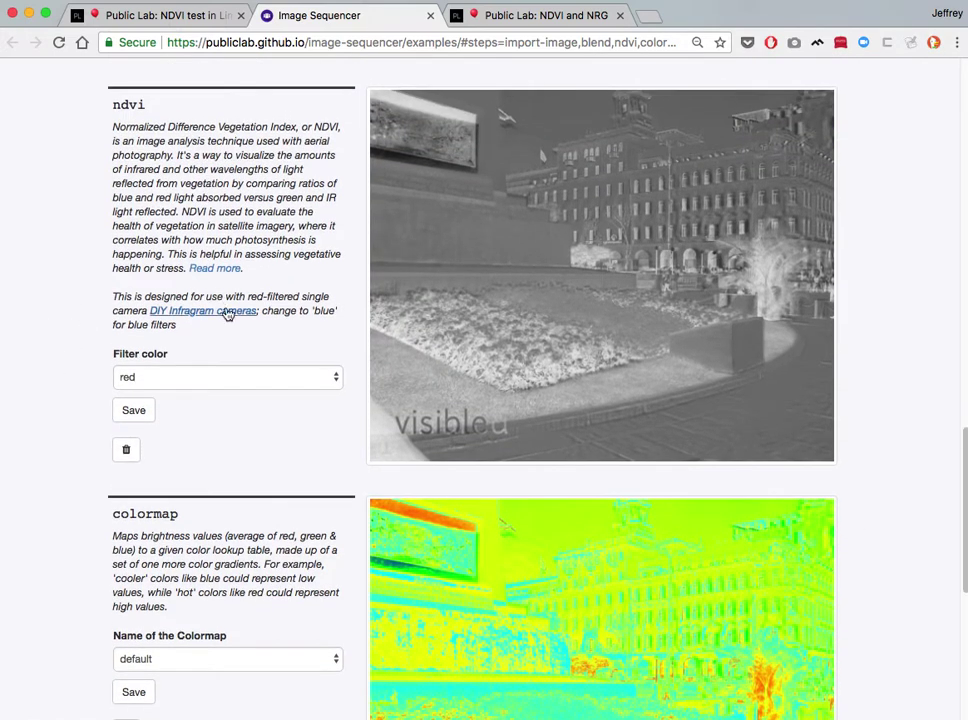
pyautogui.click(62, 437)
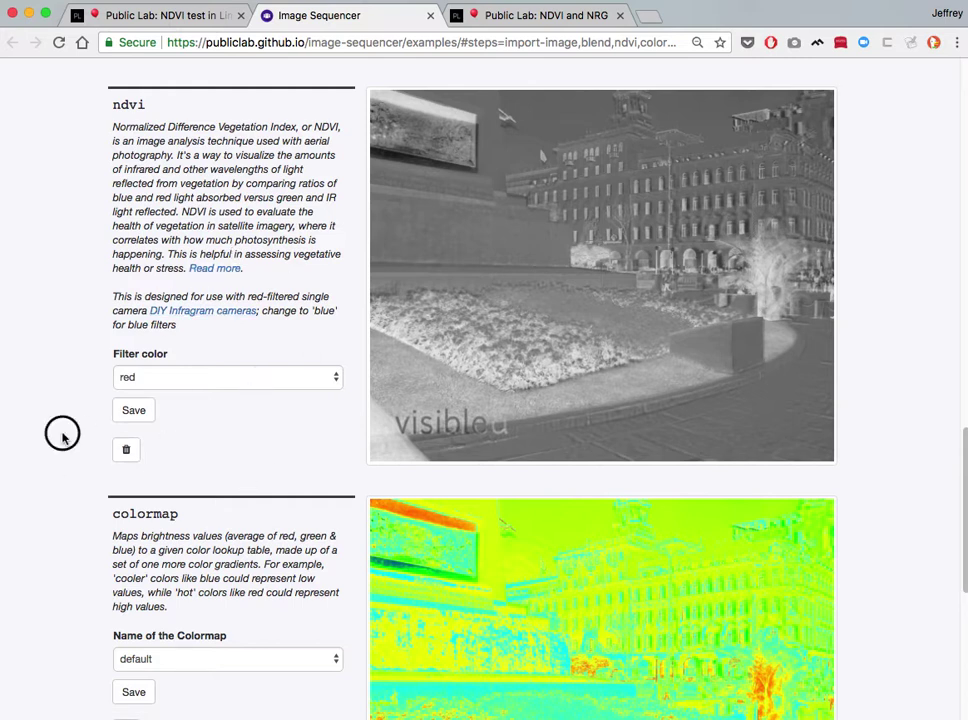
pyautogui.scroll(-2, 62, 437)
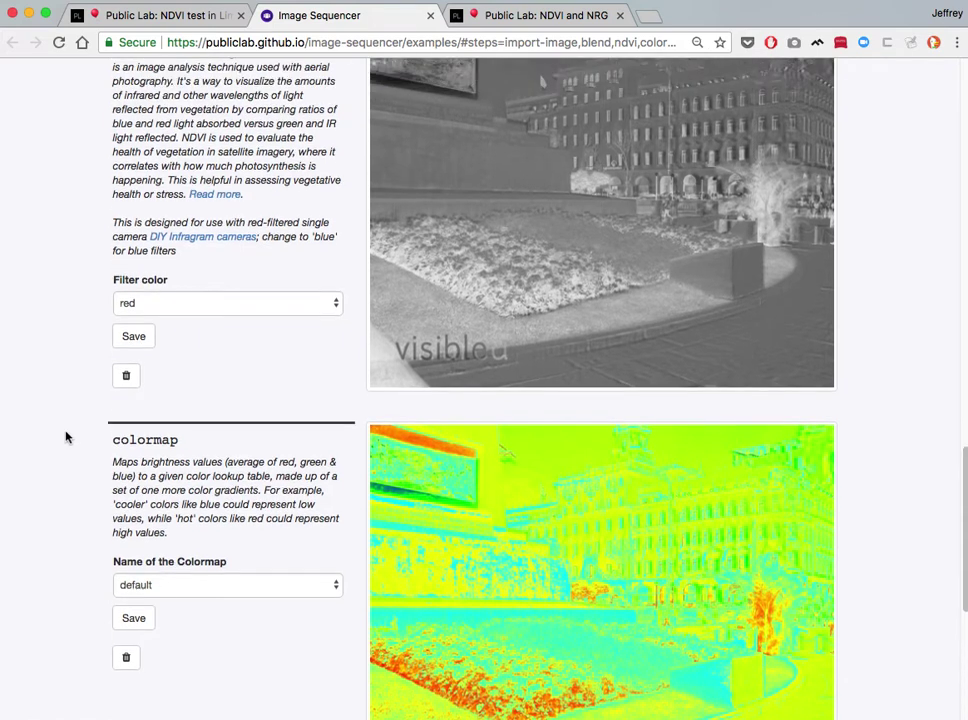
pyautogui.scroll(2, 67, 435)
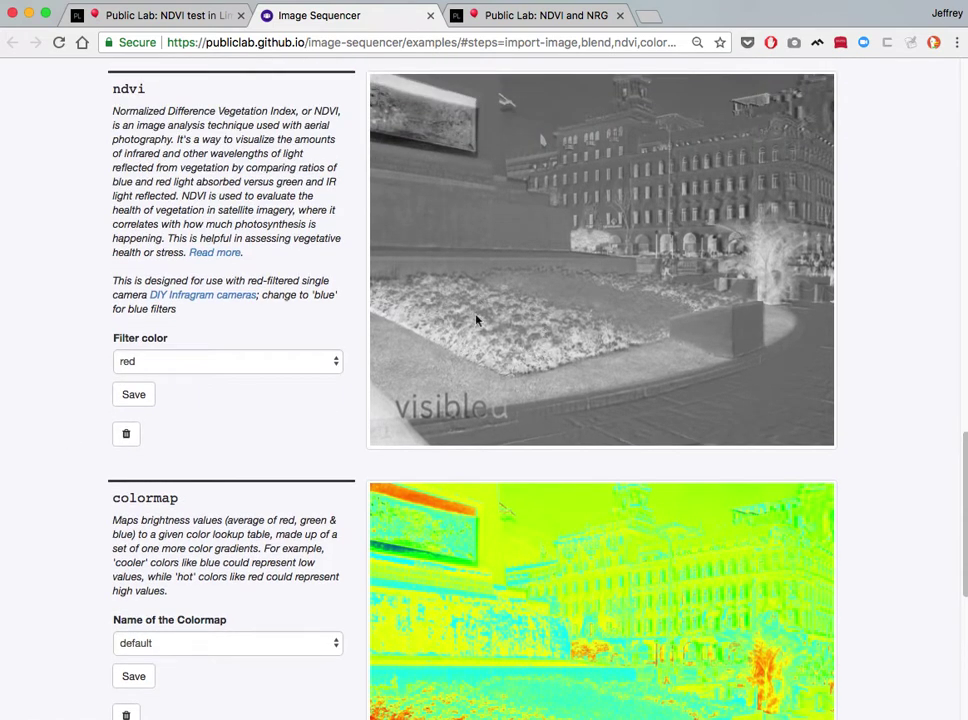
pyautogui.scroll(-5, 920, 398)
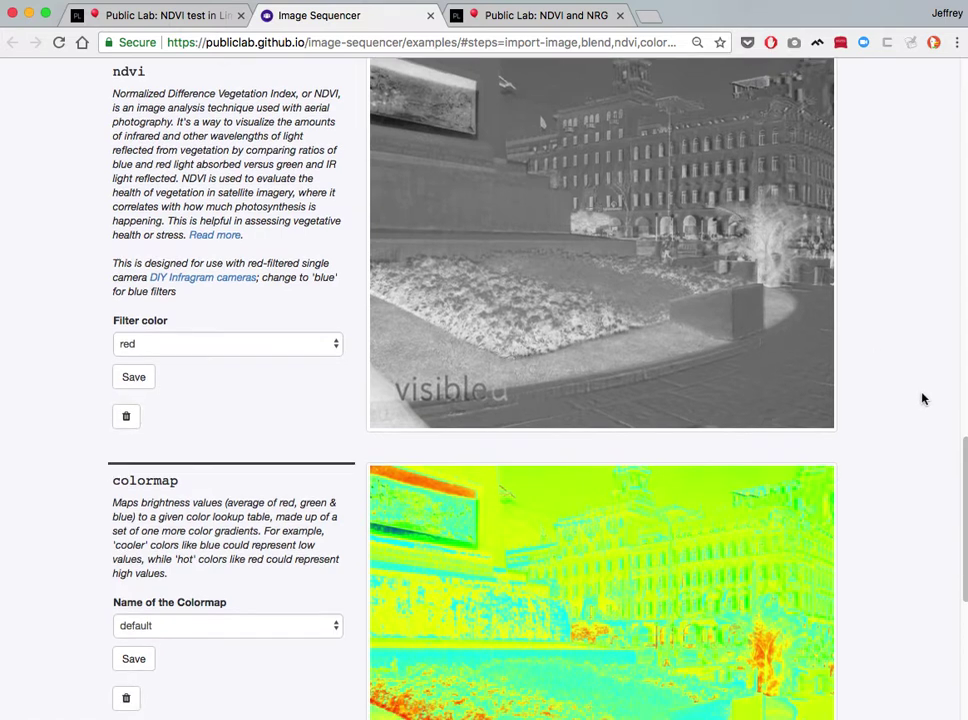
pyautogui.scroll(-1, 920, 398)
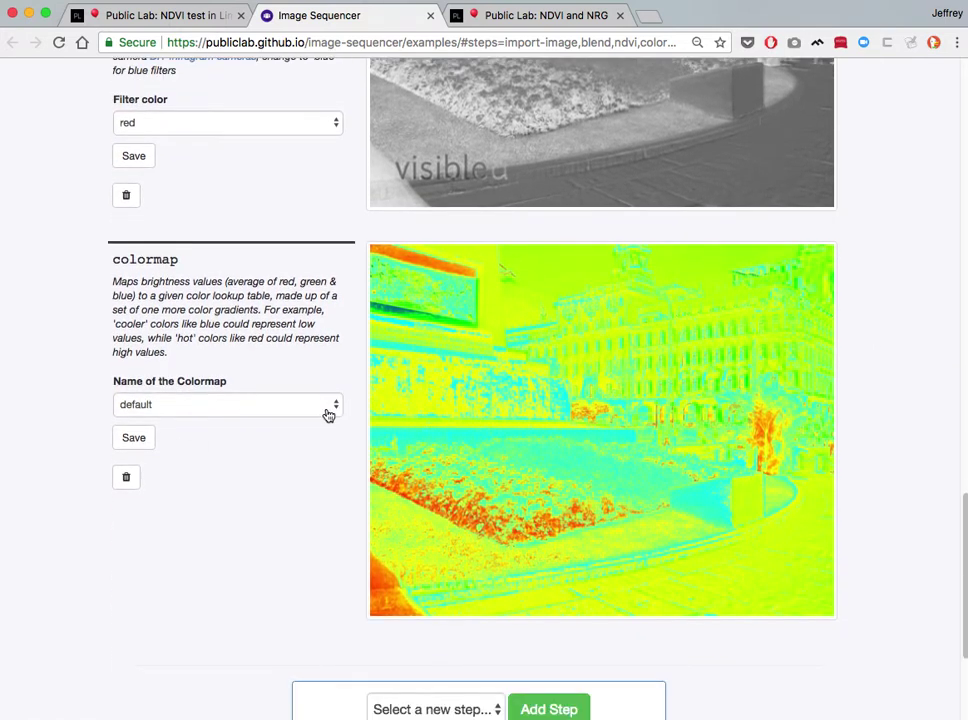
# - Choose fastie as the colormap step's Name of the Colormap and save it
pyautogui.click(294, 407)
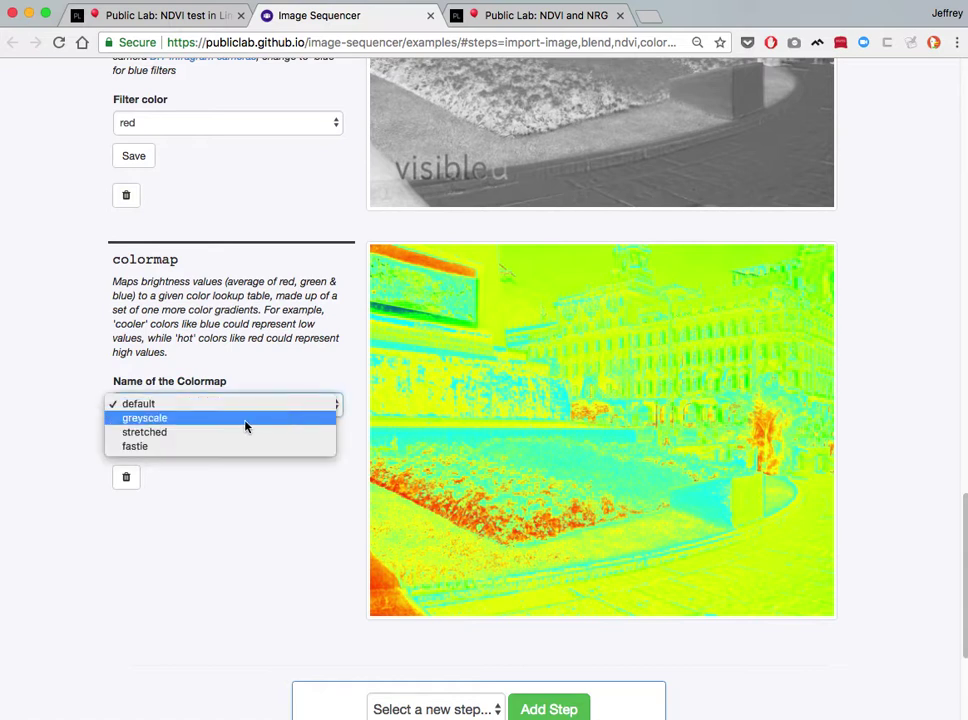
pyautogui.click(208, 446)
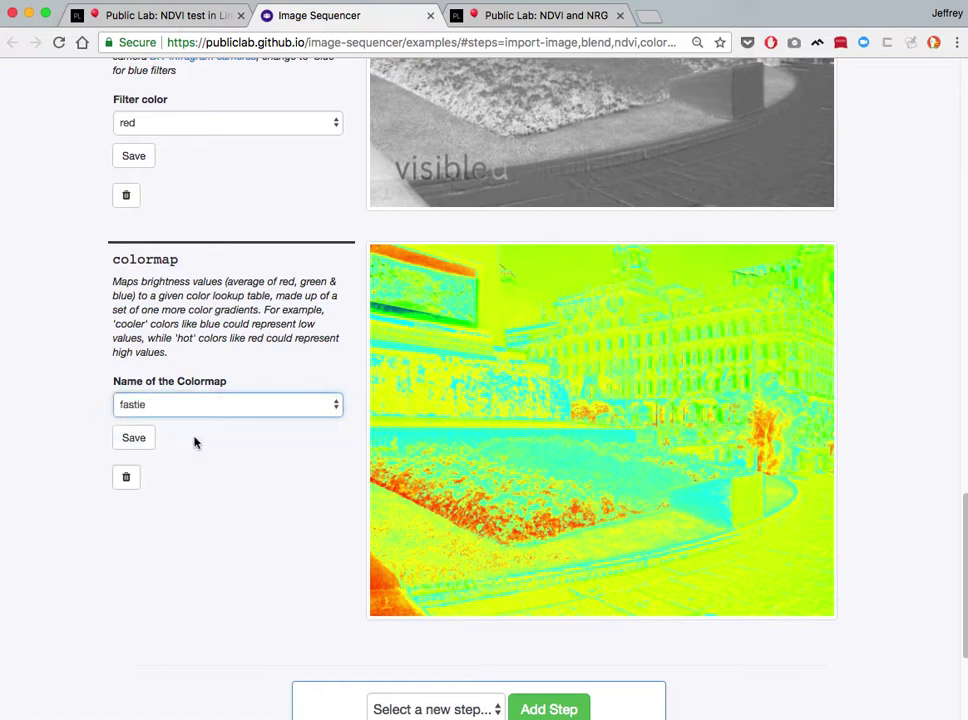
pyautogui.click(143, 439)
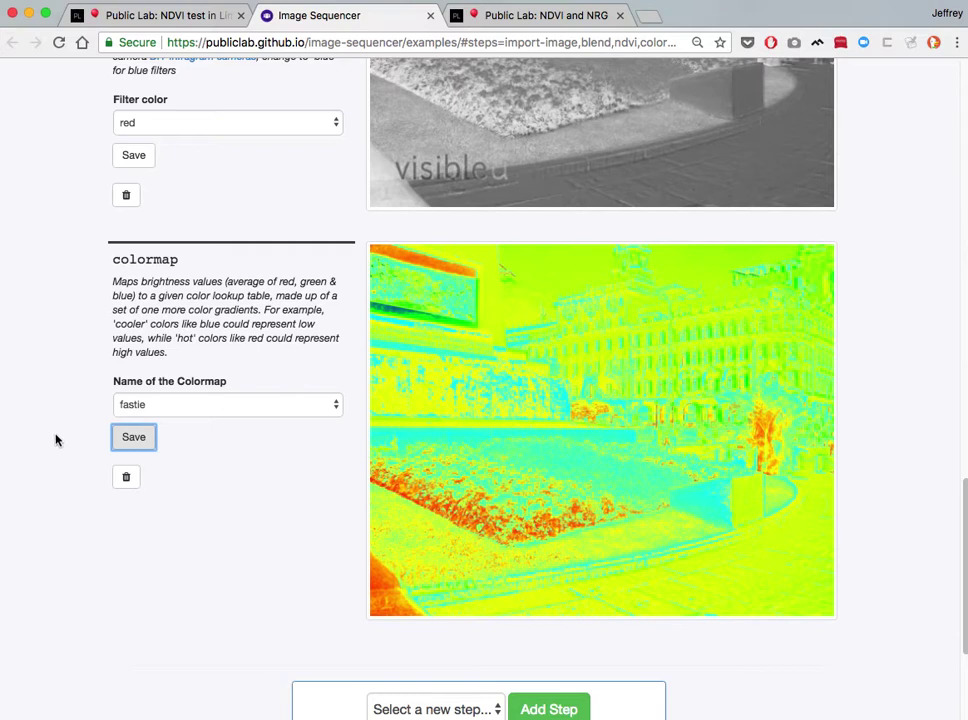
# - Rerun the colormap step with fastie and scroll back up through the pipeline
pyautogui.scroll(-1, 56, 440)
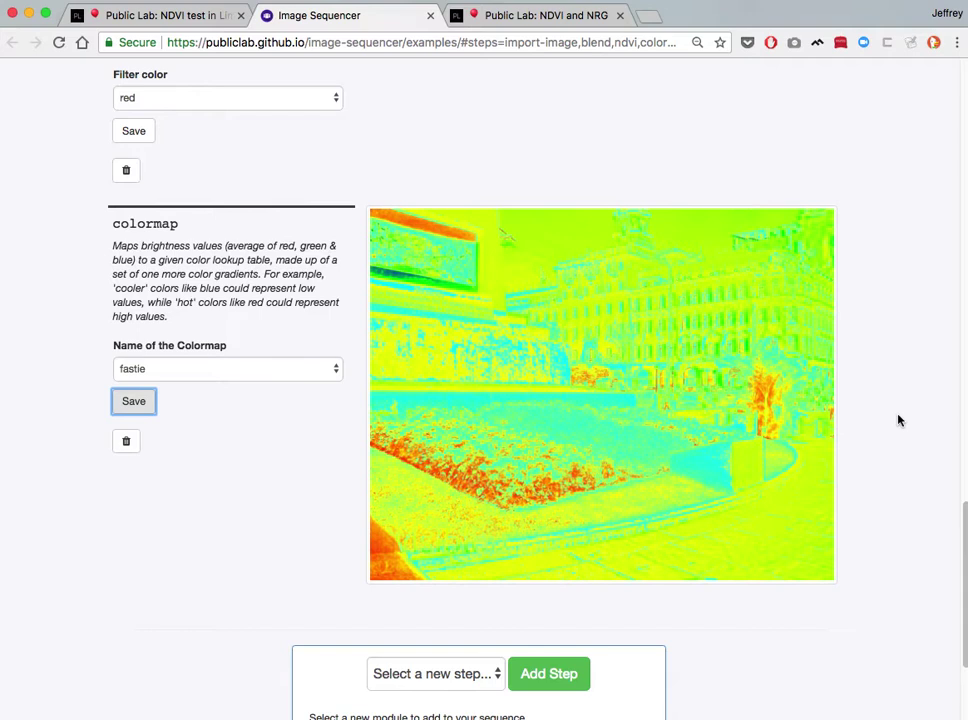
pyautogui.press('Return')
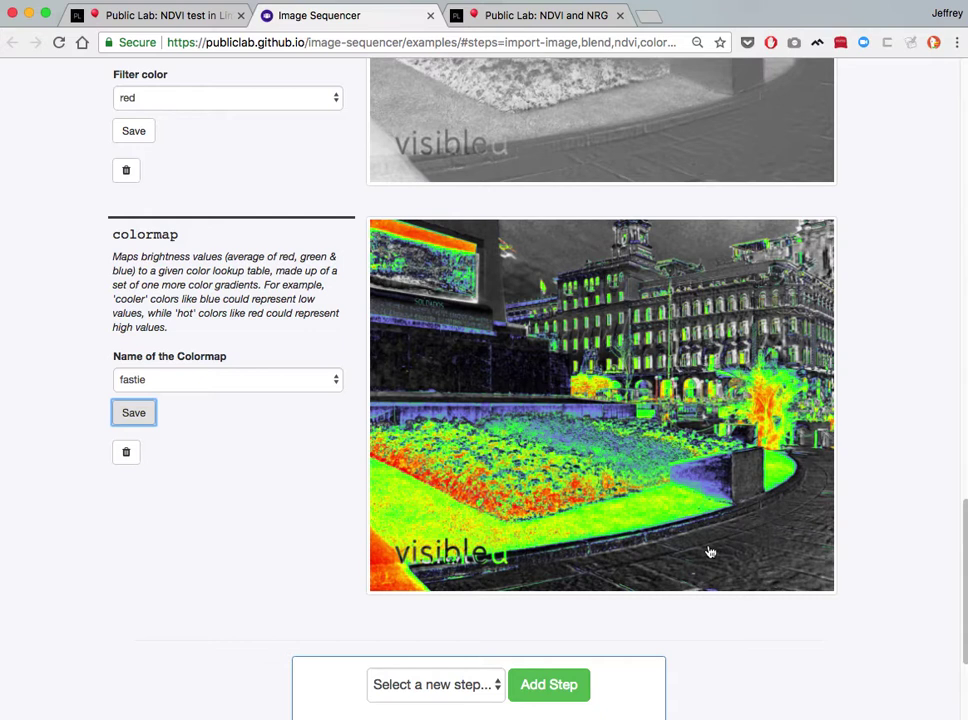
pyautogui.scroll(1, 903, 474)
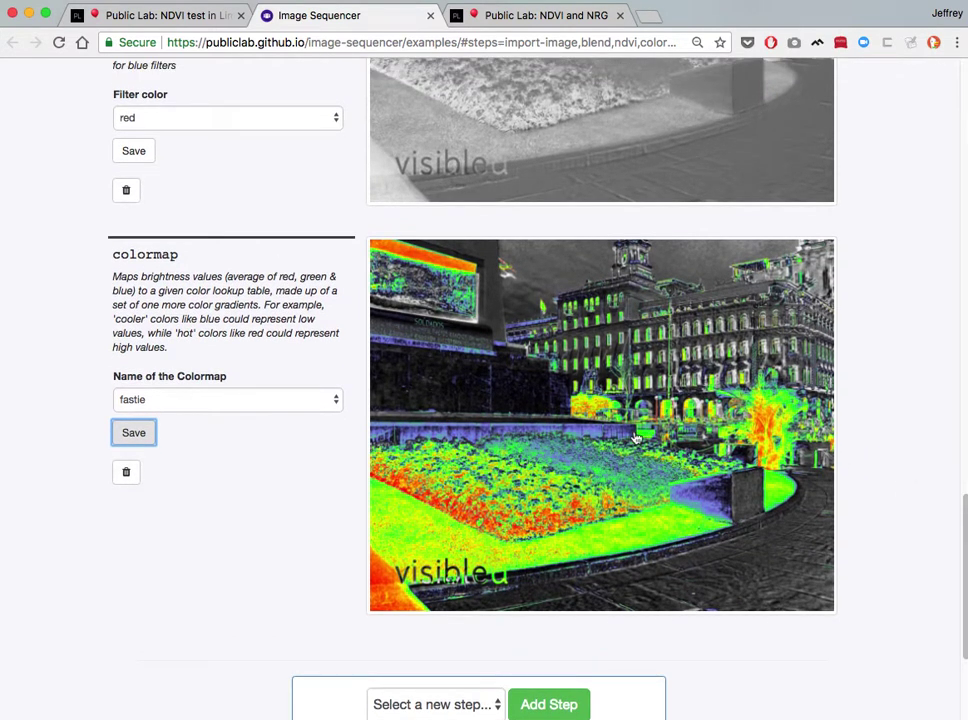
pyautogui.scroll(-3, 869, 455)
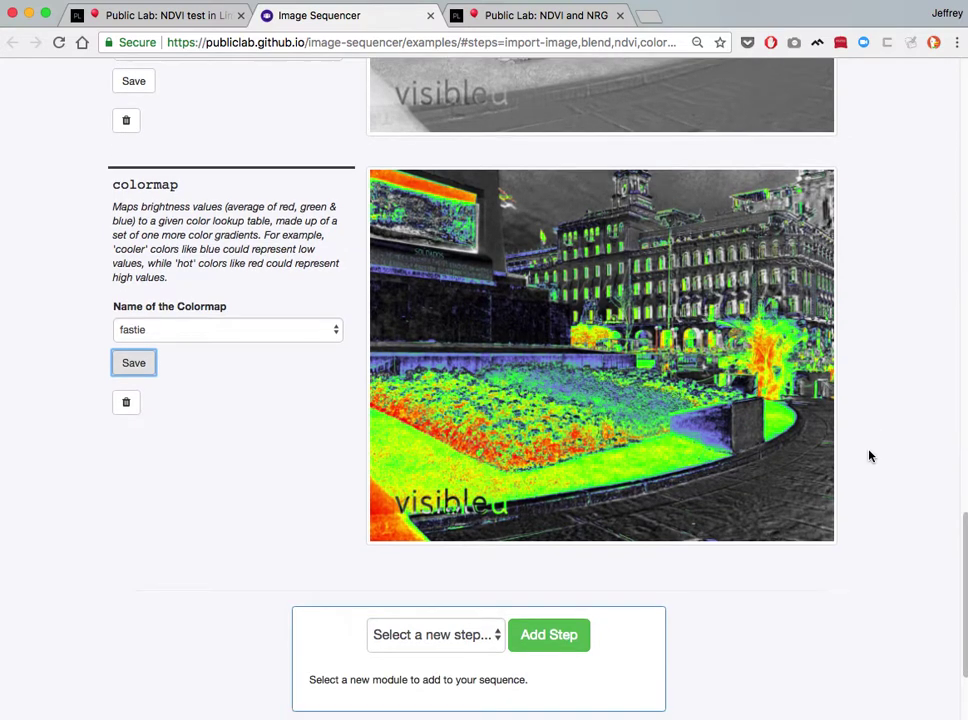
pyautogui.scroll(10, 869, 455)
pyautogui.scroll(10, 890, 430)
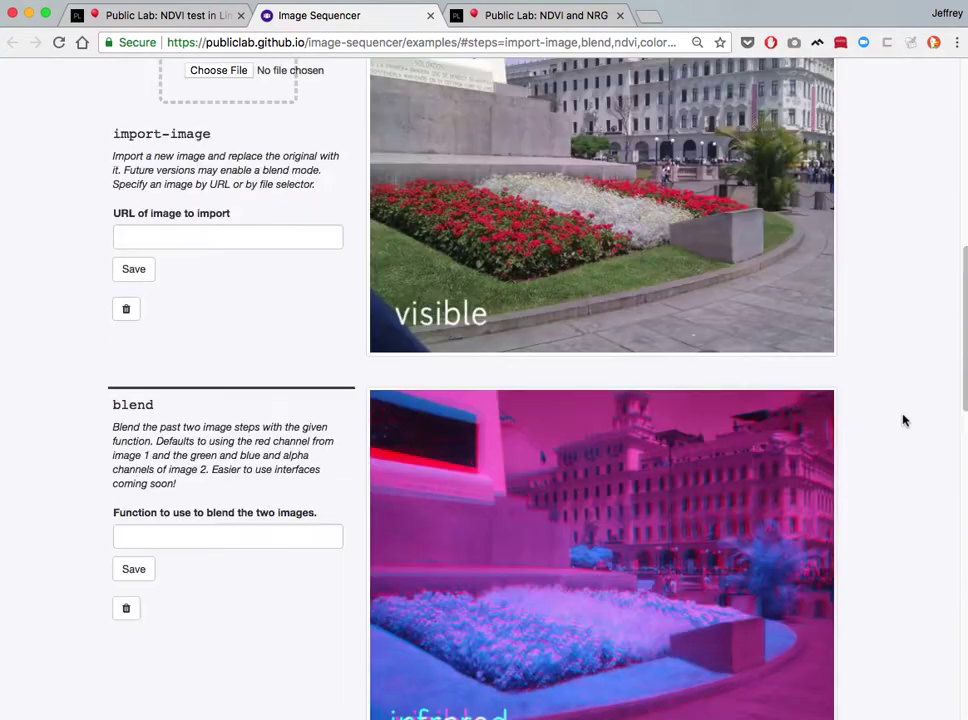
pyautogui.scroll(10, 903, 420)
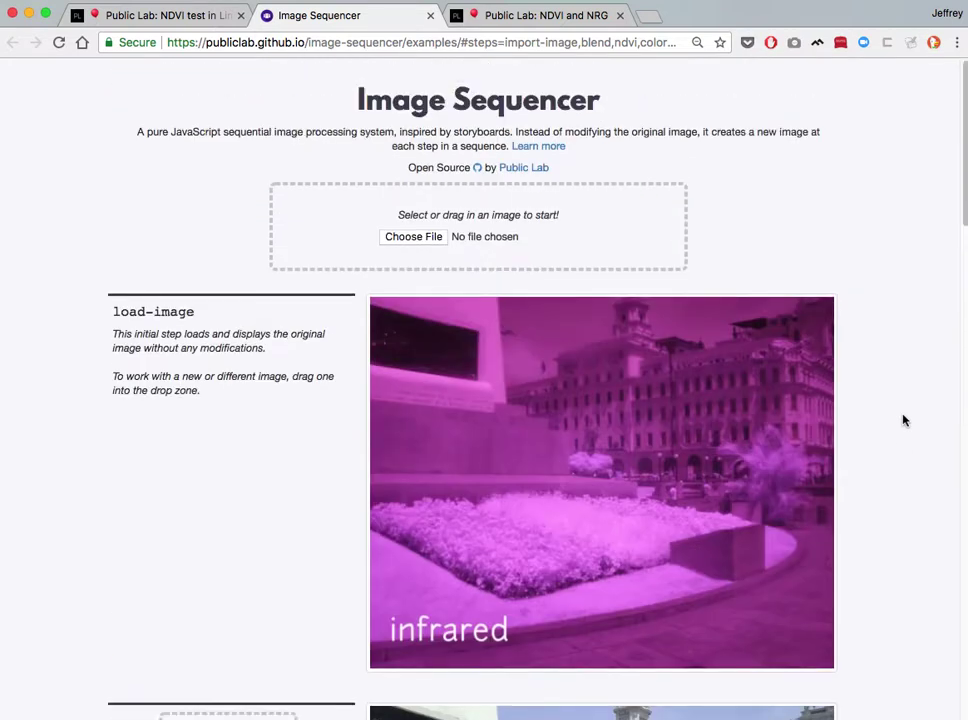
pyautogui.click(497, 42)
pyautogui.click(509, 42)
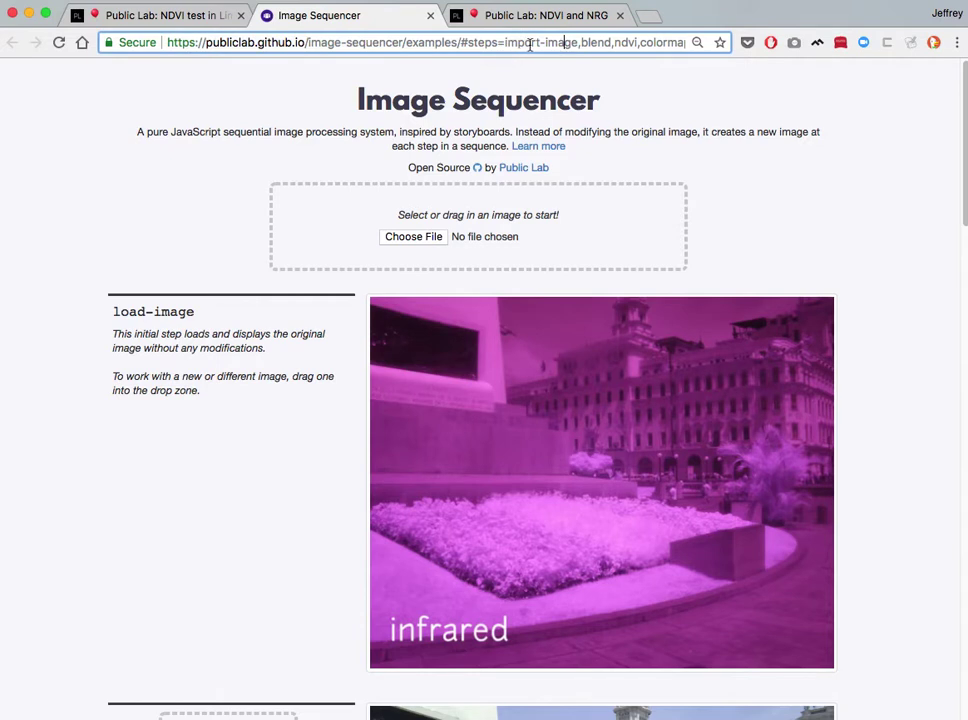
pyautogui.moveTo(509, 42); pyautogui.dragTo(709, 43)
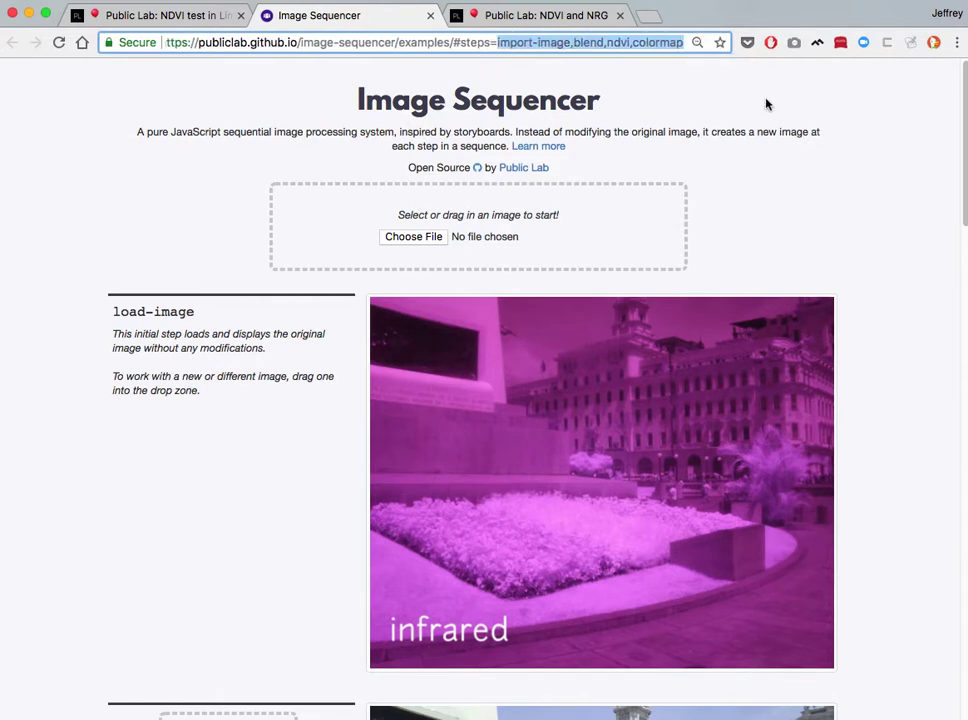
pyautogui.click(905, 259)
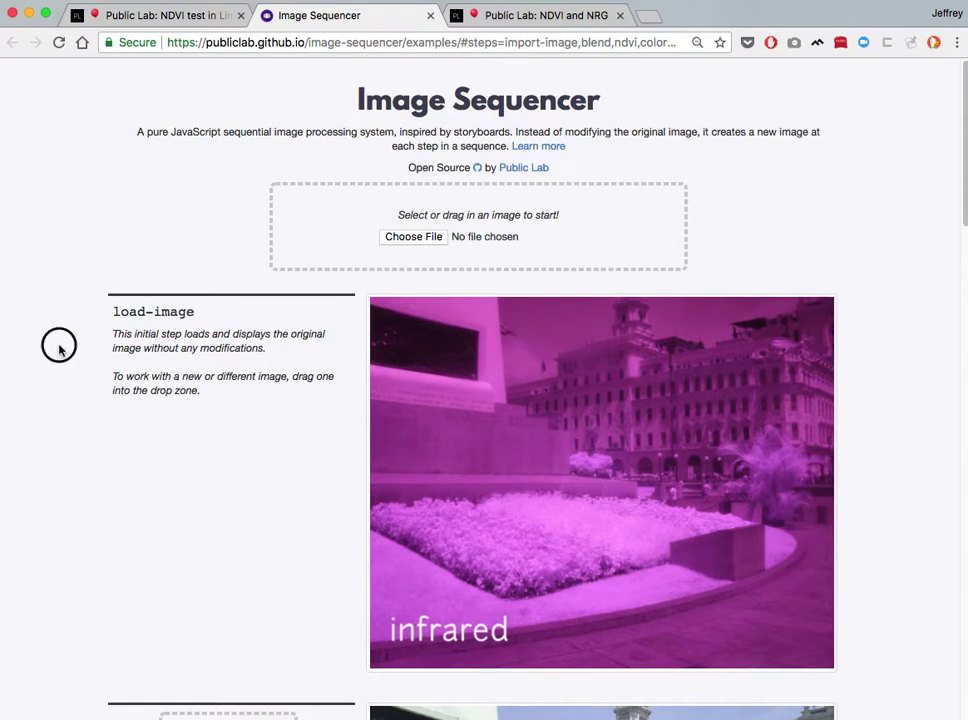
# - Scroll down through the whole pipeline to the fastie colormap result
pyautogui.scroll(-5, 59, 347)
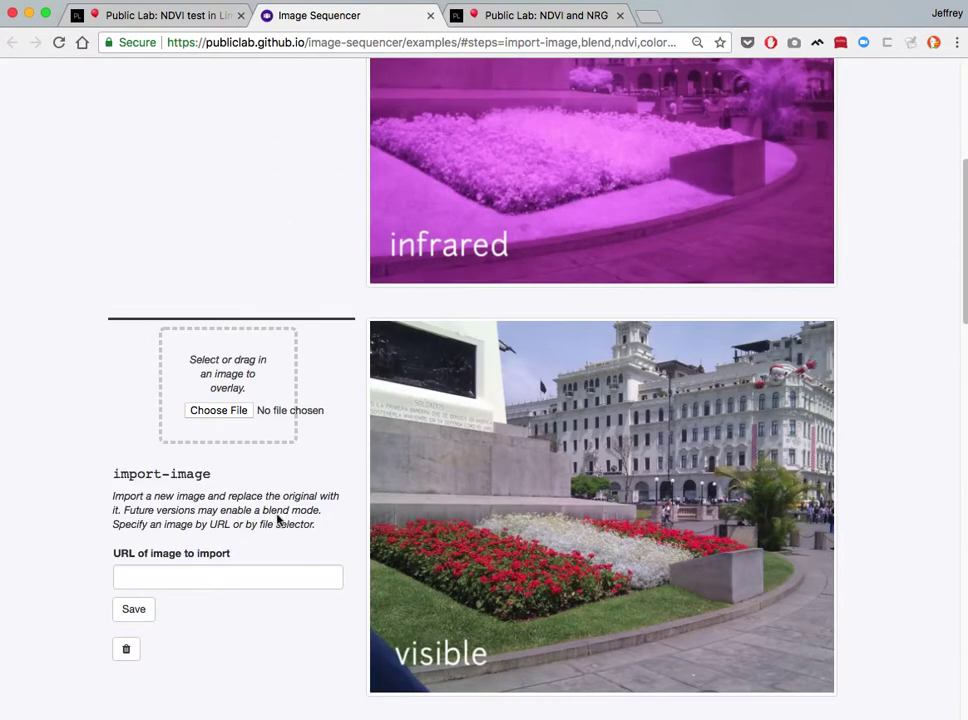
pyautogui.scroll(-2, 60, 462)
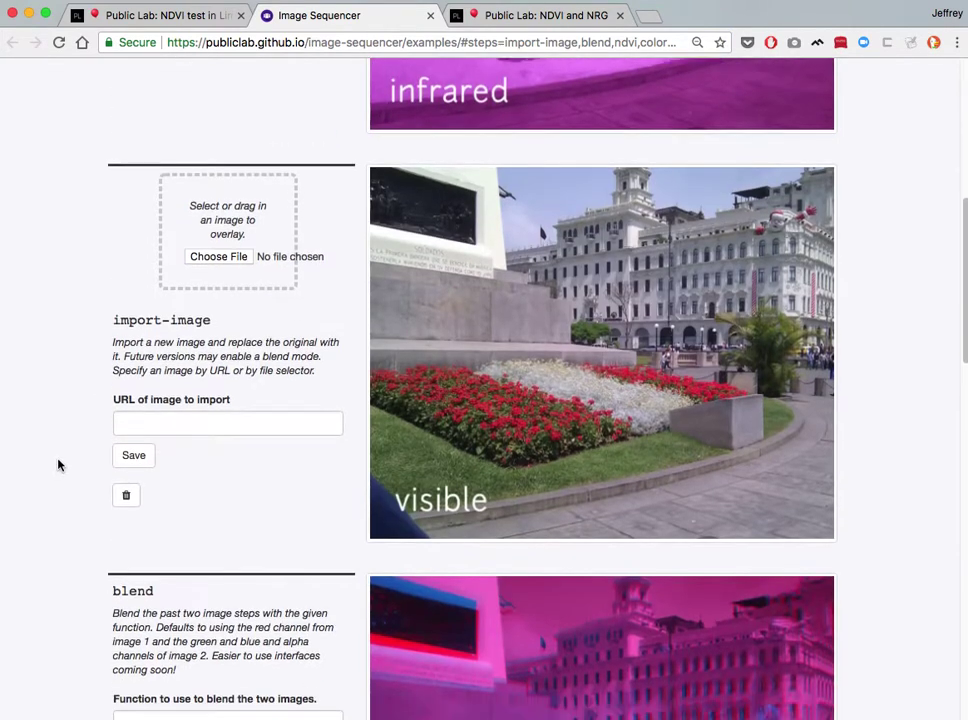
pyautogui.scroll(-2, 58, 464)
pyautogui.scroll(-4, 56, 462)
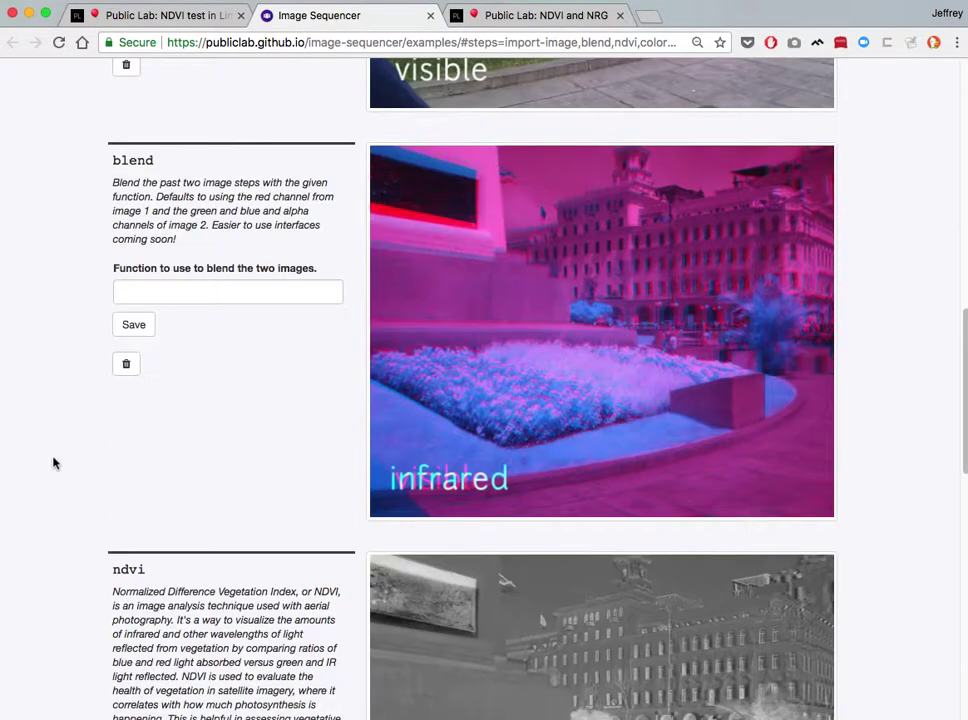
pyautogui.scroll(-4, 55, 462)
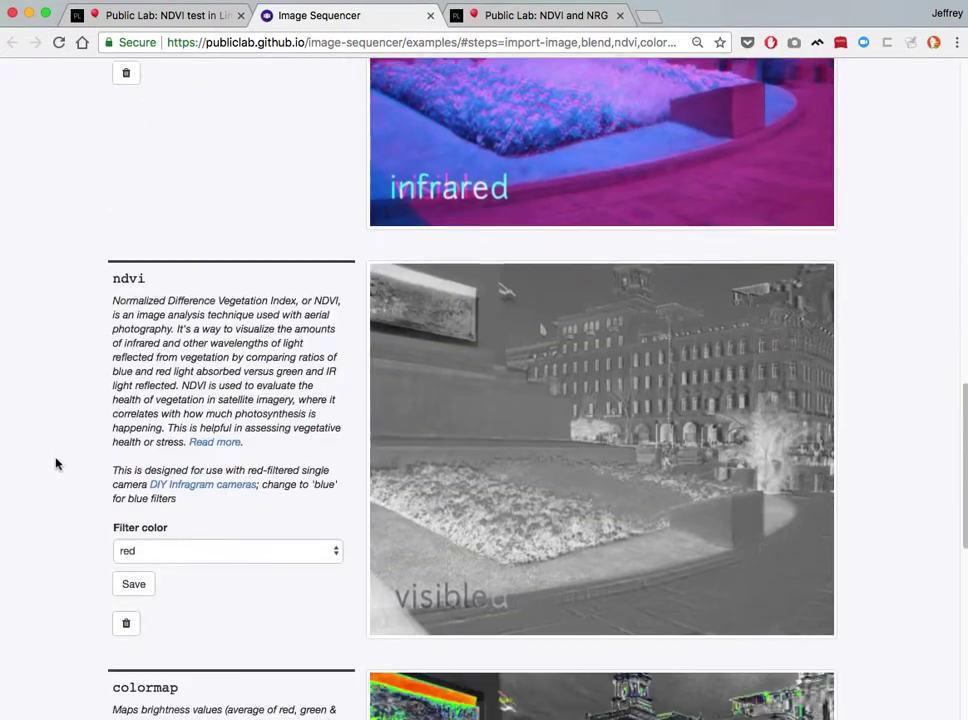
pyautogui.scroll(-2, 56, 463)
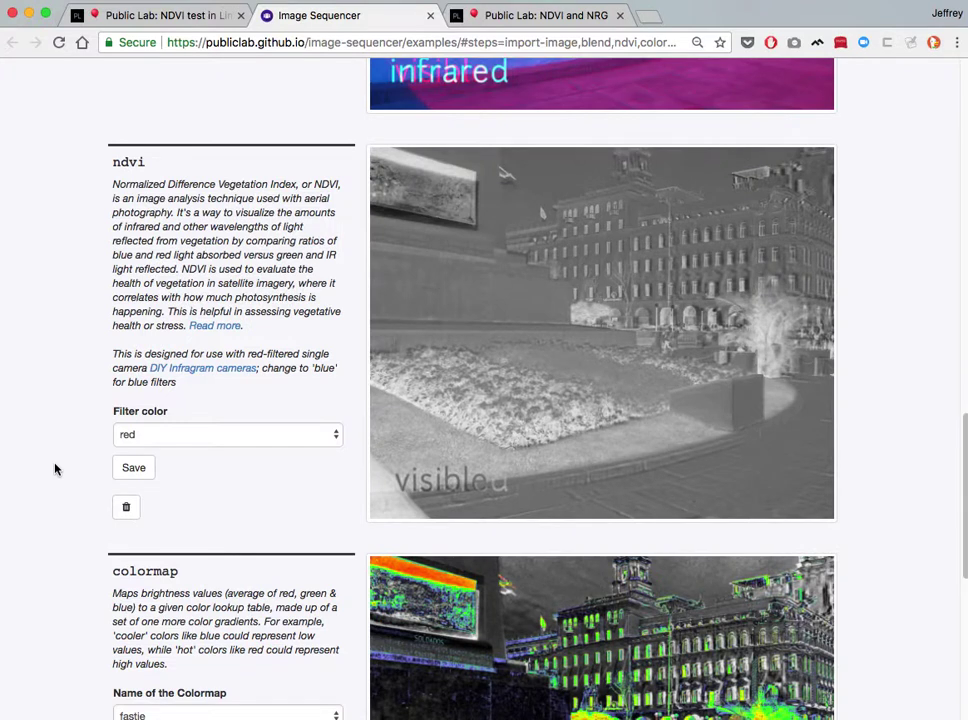
pyautogui.scroll(-5, 56, 469)
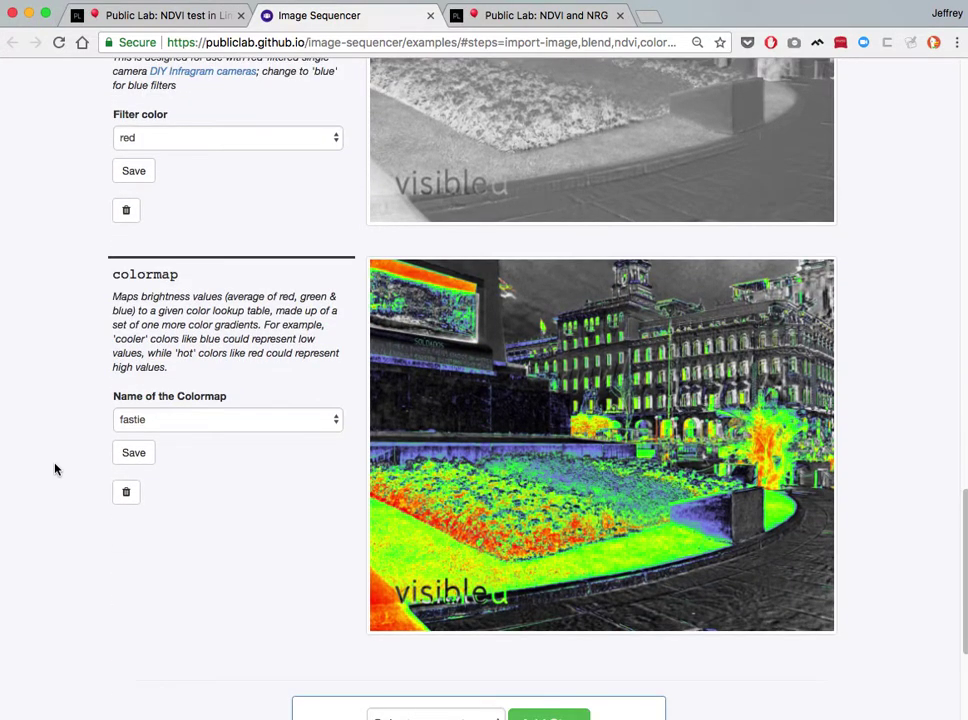
pyautogui.scroll(-1, 55, 468)
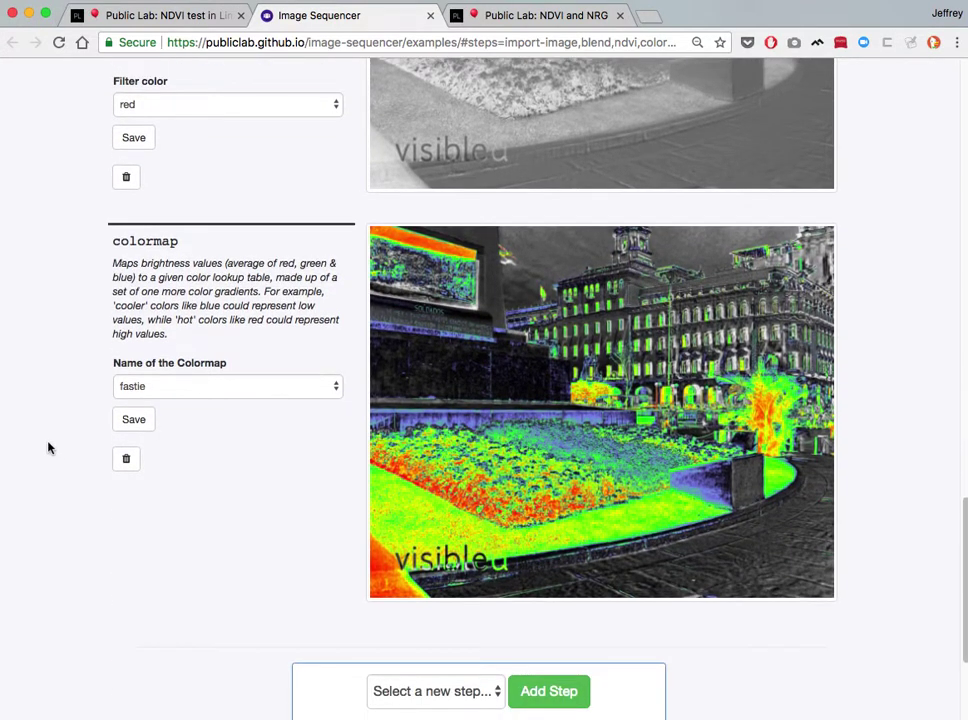
pyautogui.scroll(-1, 49, 447)
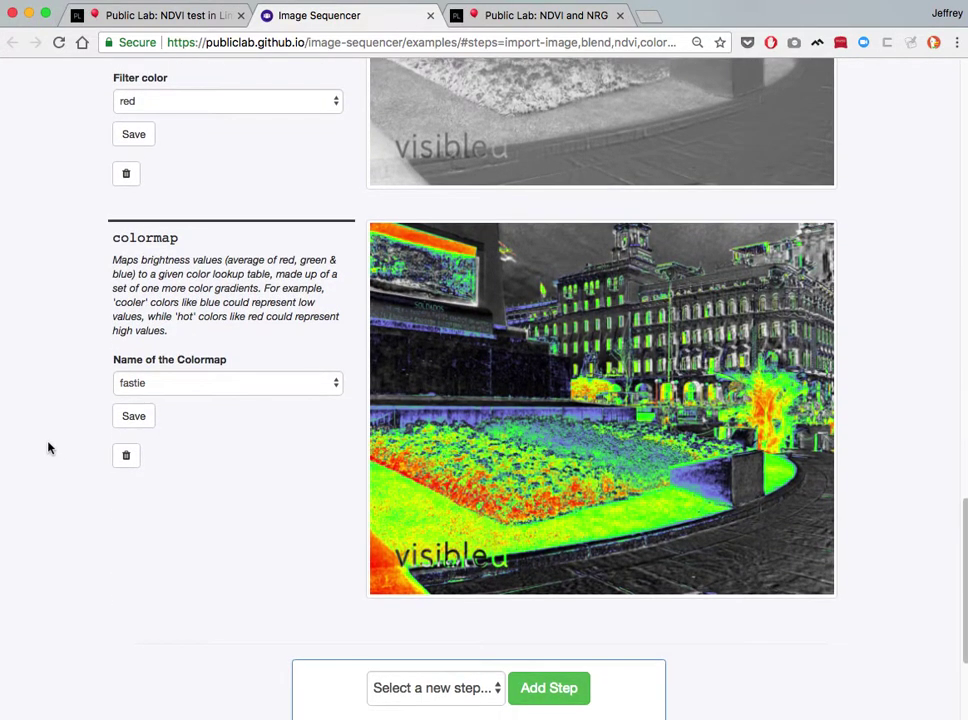
# - Read the pipeline's full web address, then go to the NDVI test in Lima Peru note
pyautogui.click(380, 45)
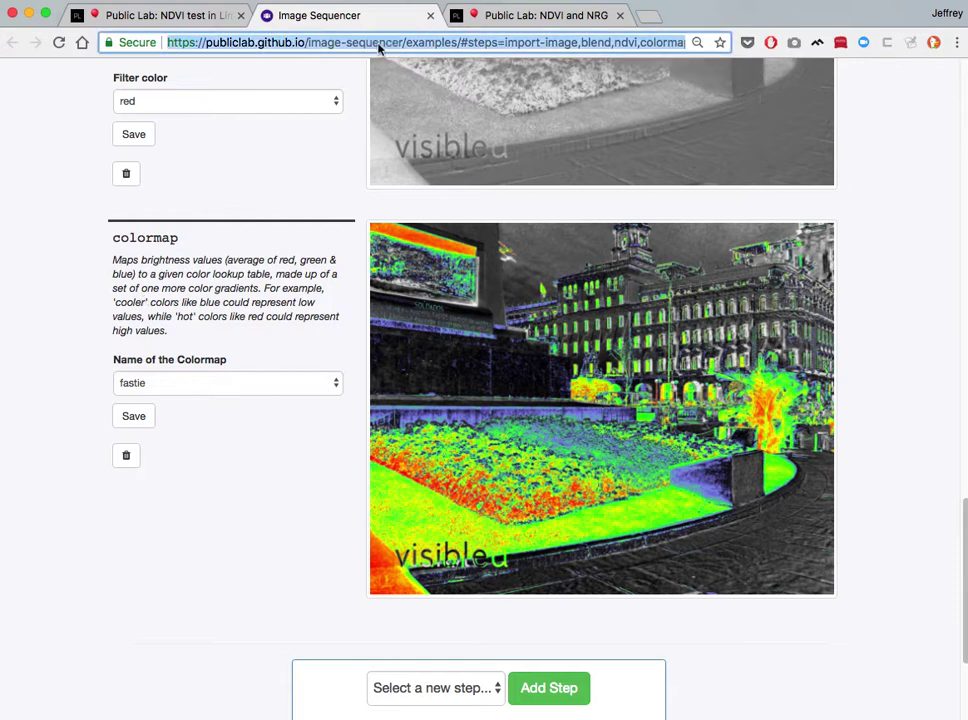
pyautogui.click(913, 188)
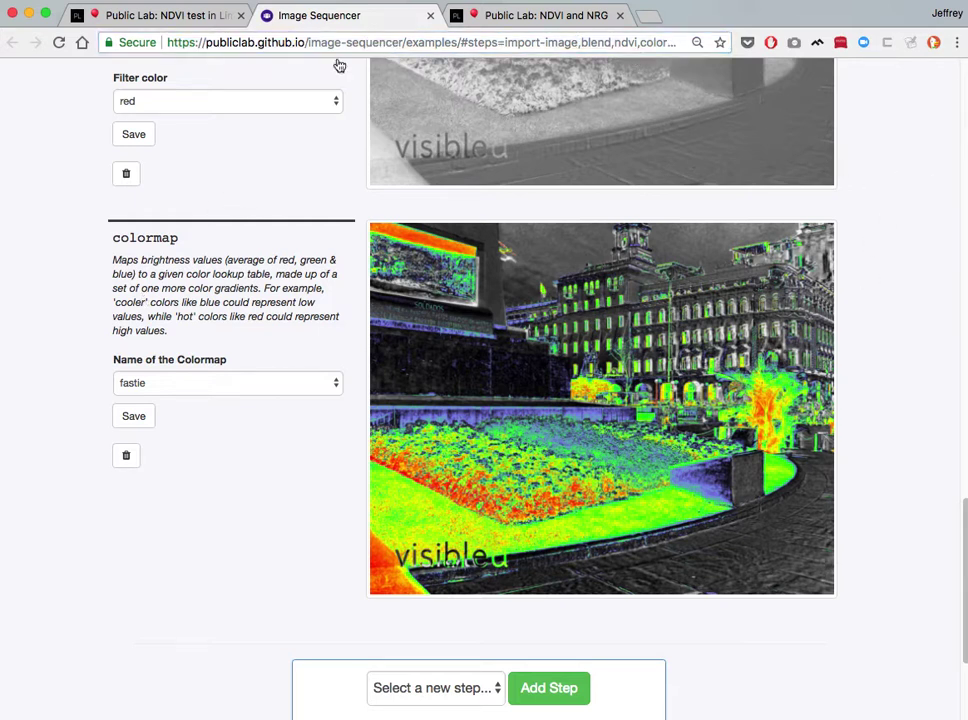
pyautogui.click(160, 15)
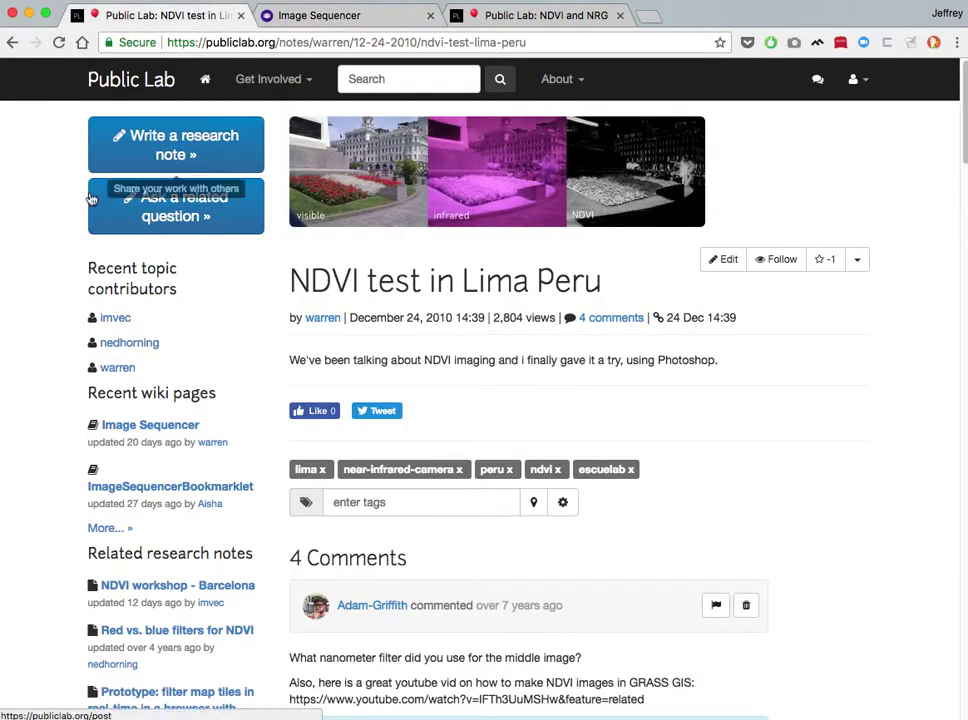
# - Browse the note's Visible, Infrared and NDVI images, then return to the Image Sequencer pipeline
pyautogui.scroll(-5, 50, 236)
pyautogui.scroll(-12, 49, 238)
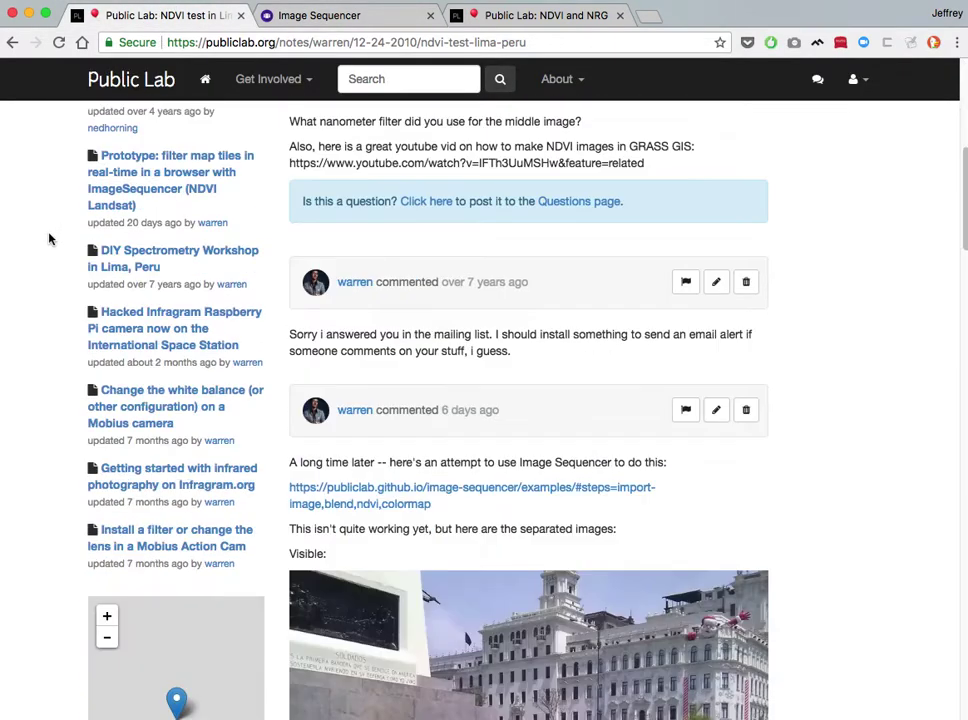
pyautogui.scroll(-1, 49, 238)
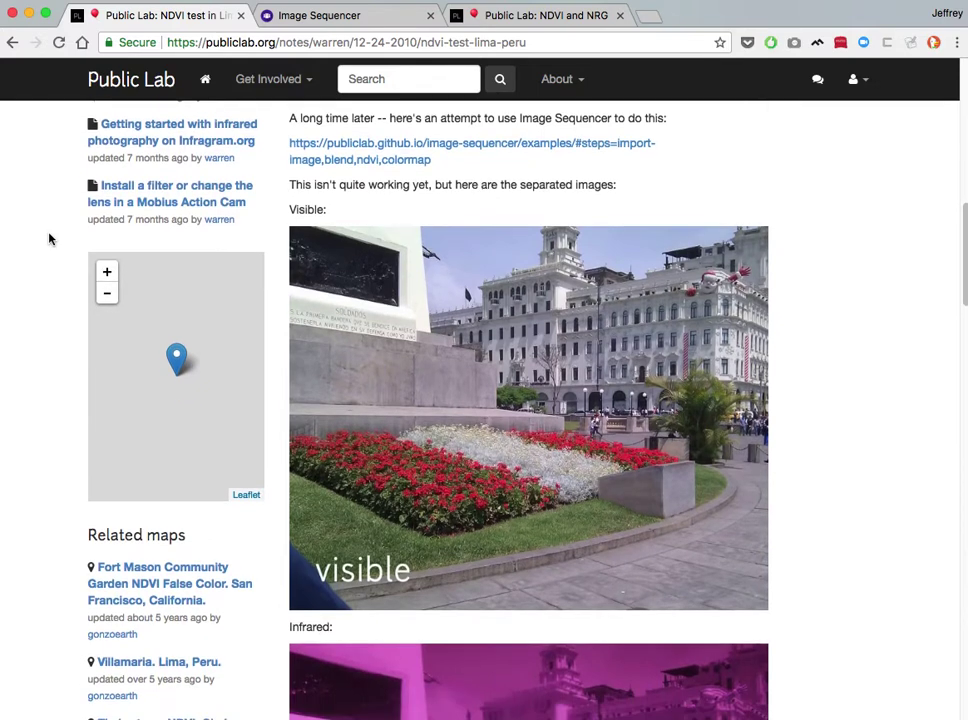
pyautogui.scroll(-12, 49, 238)
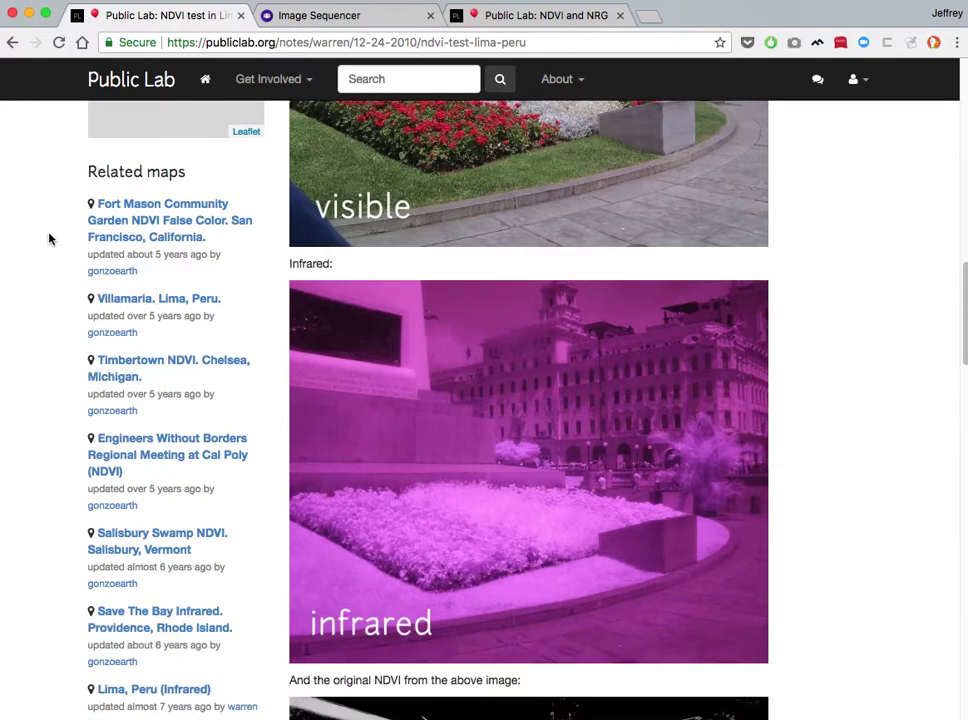
pyautogui.scroll(-3, 45, 250)
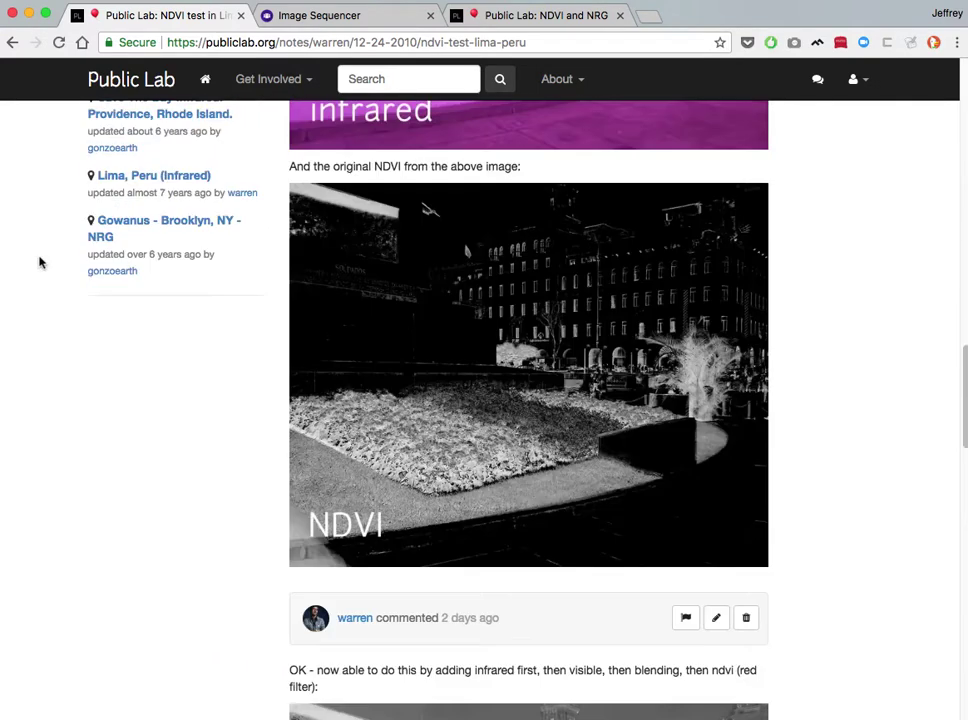
pyautogui.scroll(2, 40, 262)
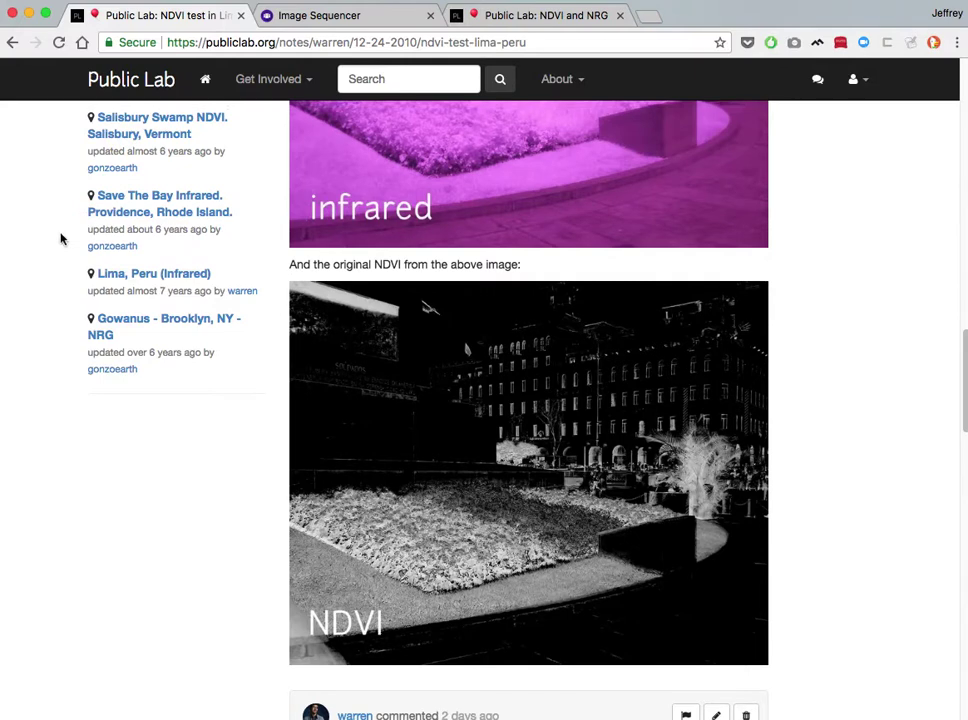
pyautogui.click(372, 15)
pyautogui.scroll(20, 888, 323)
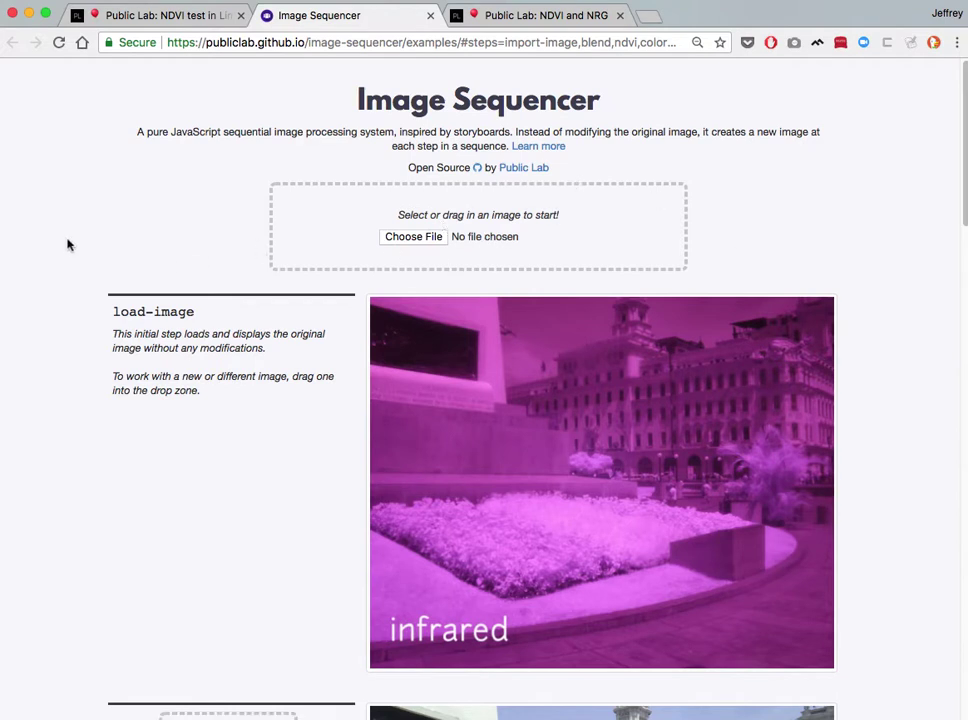
pyautogui.scroll(-3, 68, 244)
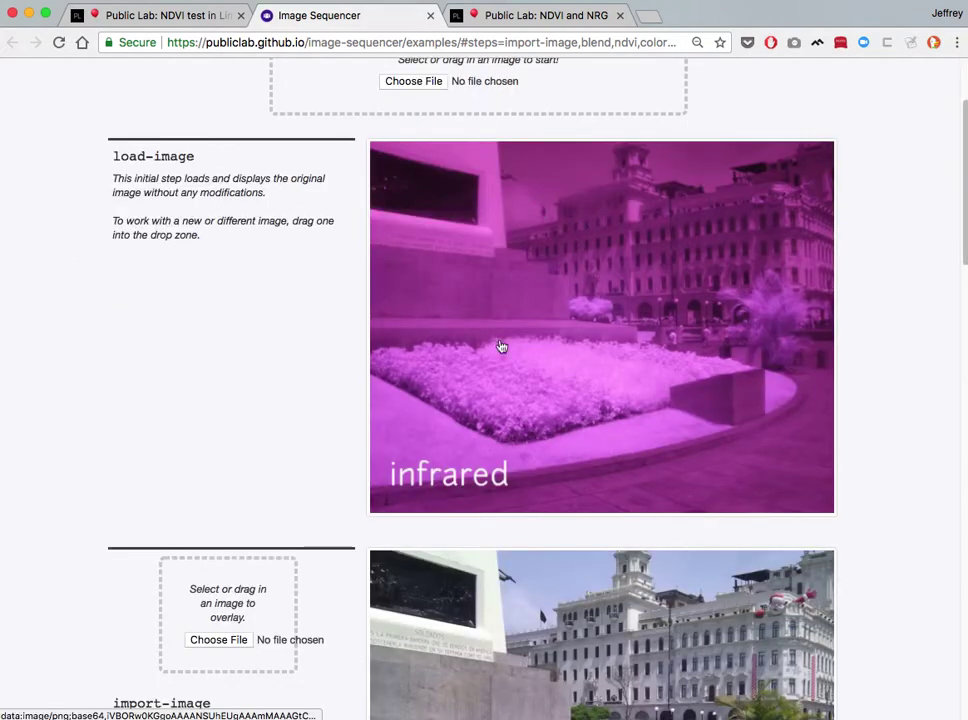
pyautogui.scroll(-5, 54, 300)
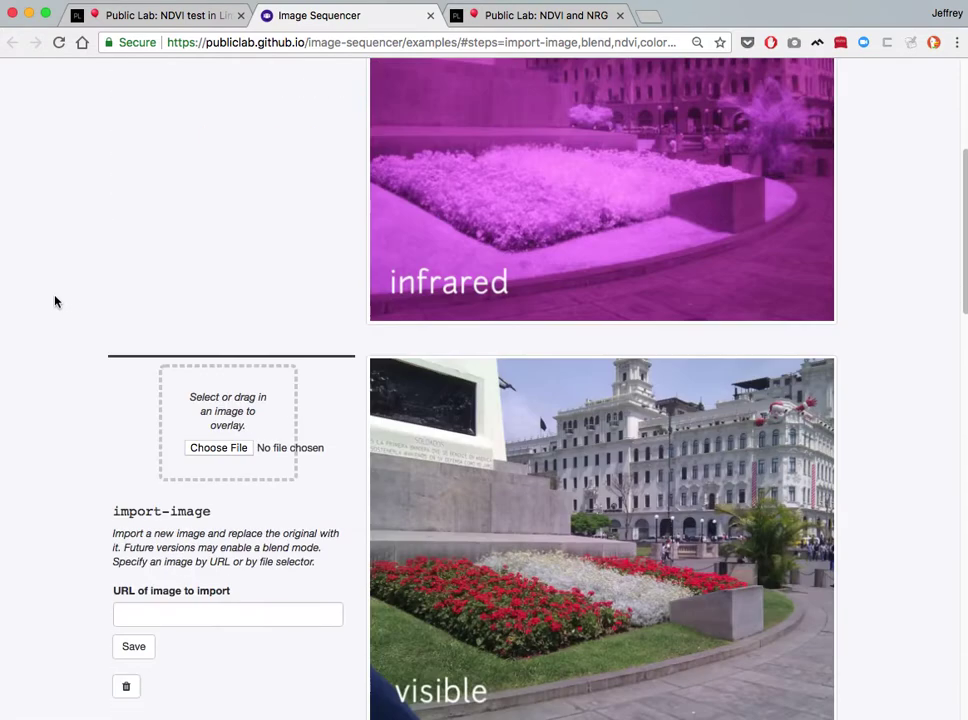
pyautogui.scroll(-12, 55, 300)
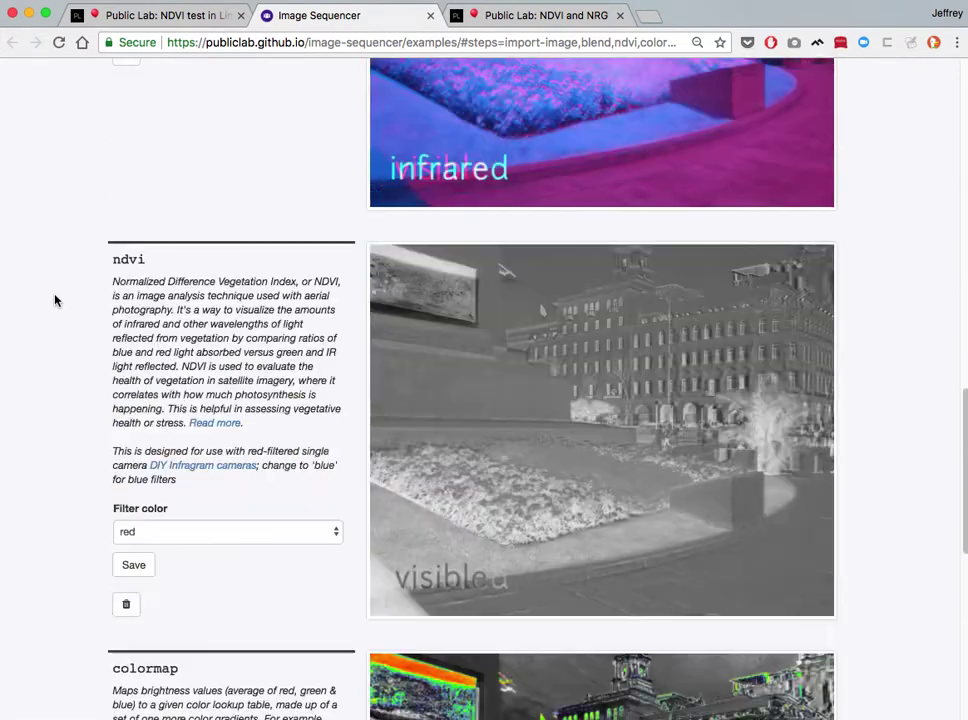
pyautogui.scroll(-2, 55, 300)
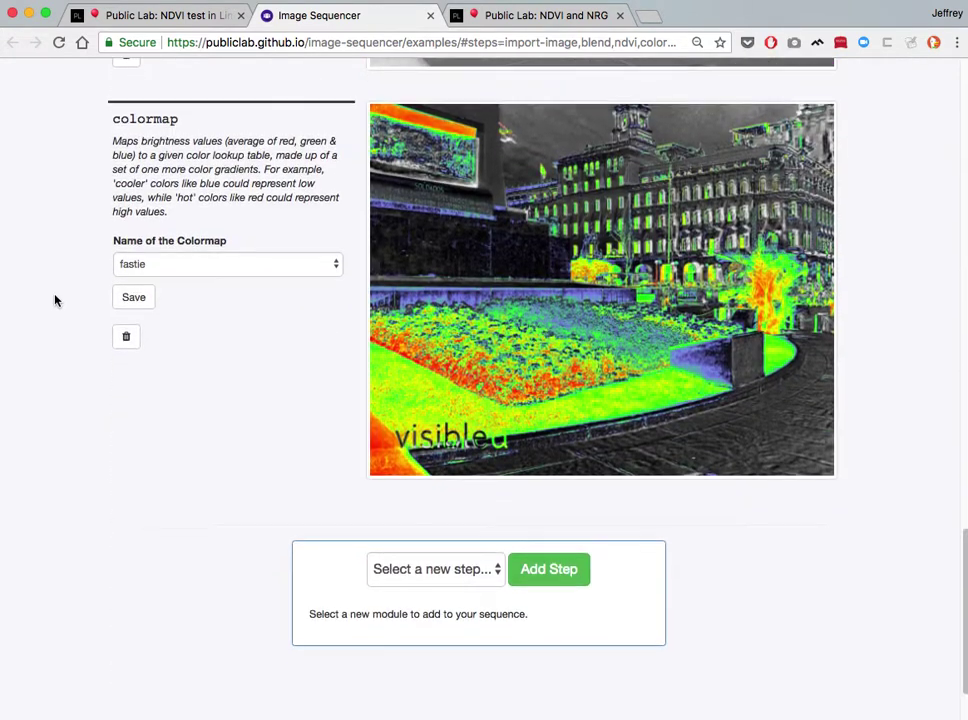
pyautogui.scroll(1, 55, 300)
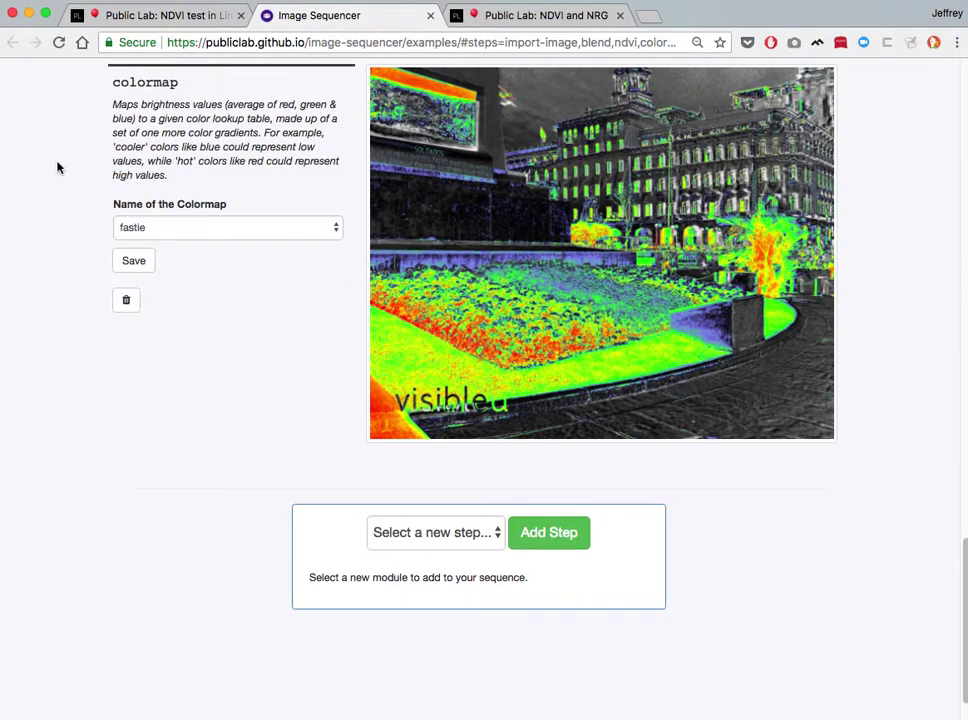
pyautogui.scroll(4, 57, 168)
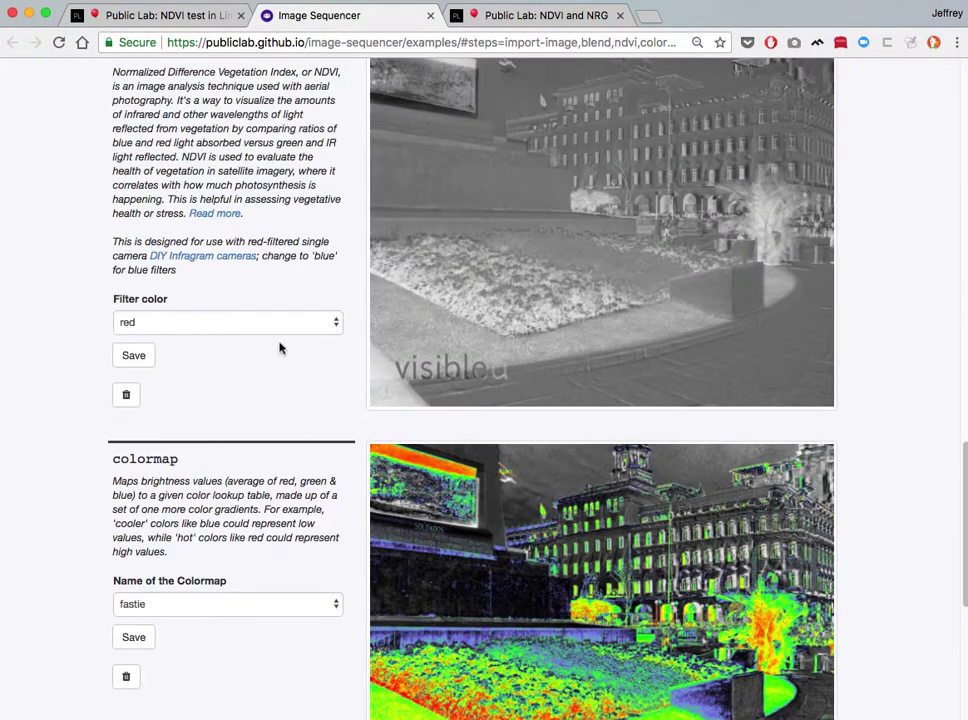
pyautogui.scroll(2, 285, 391)
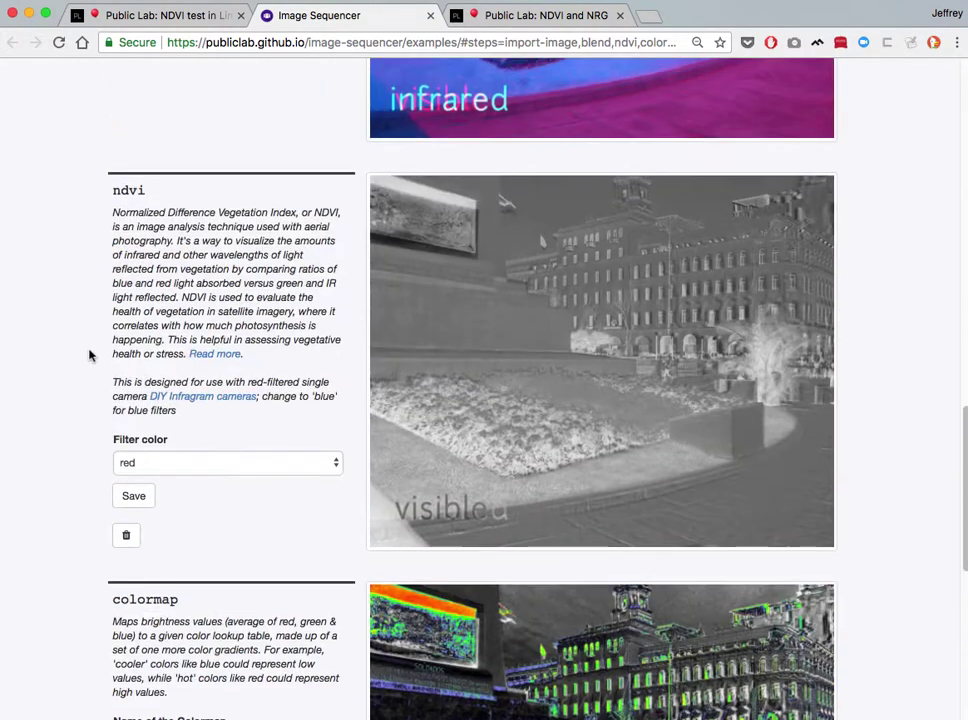
pyautogui.scroll(4, 85, 352)
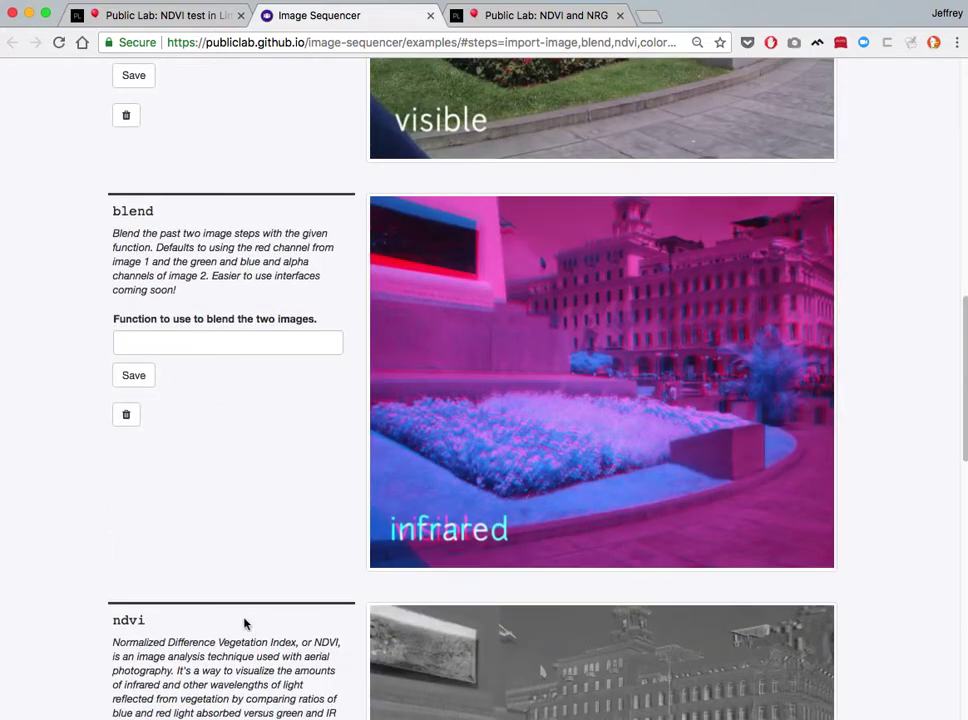
pyautogui.click(65, 386)
pyautogui.scroll(4, 60, 385)
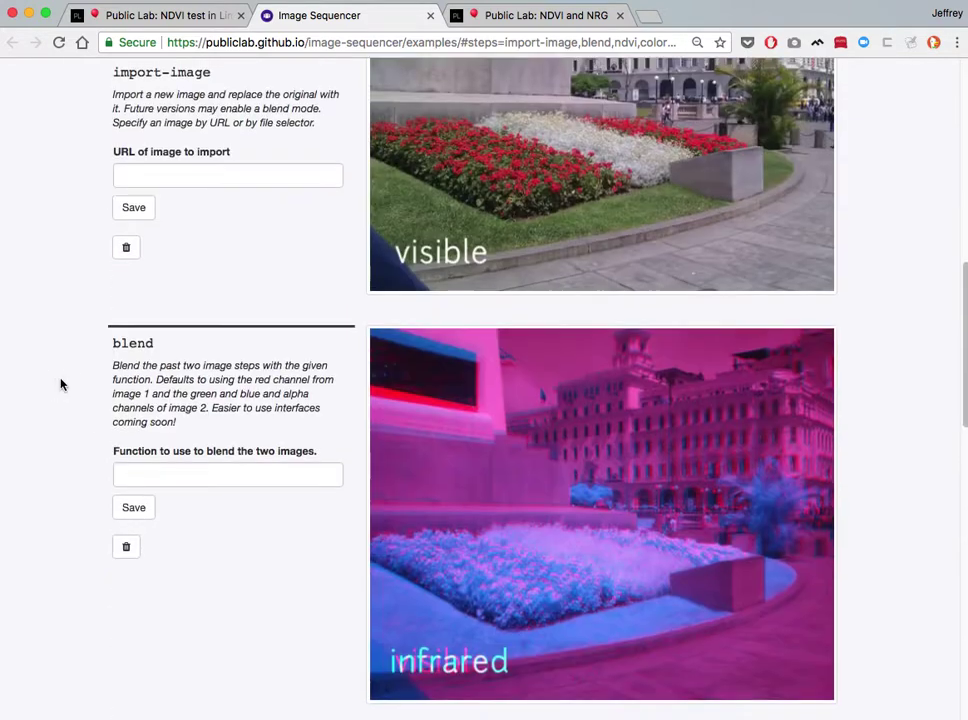
pyautogui.scroll(5, 60, 385)
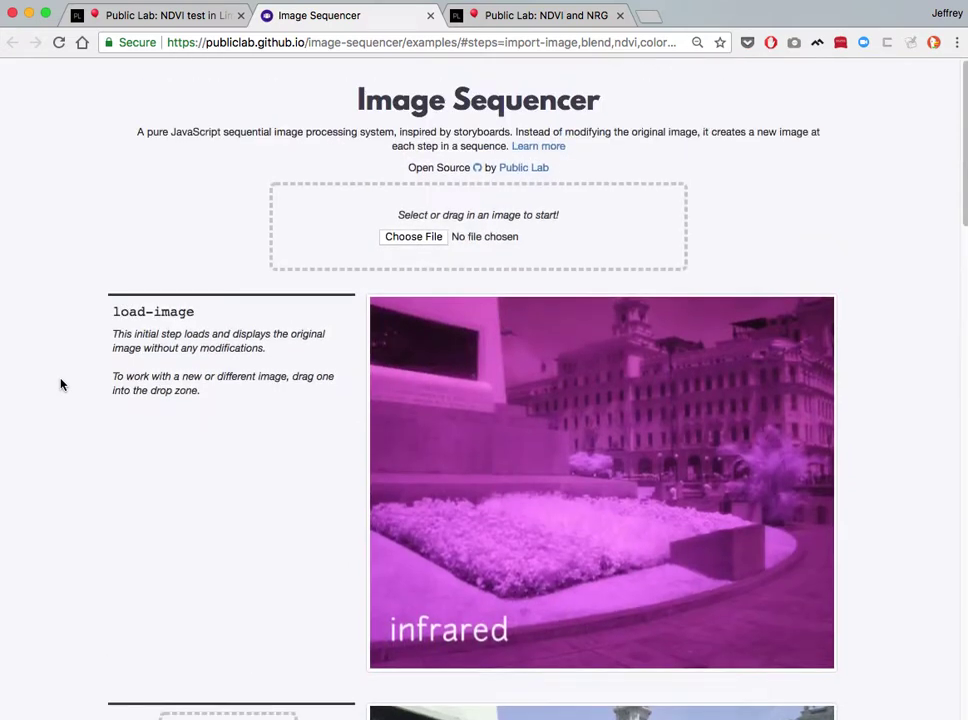
pyautogui.scroll(-15, 60, 385)
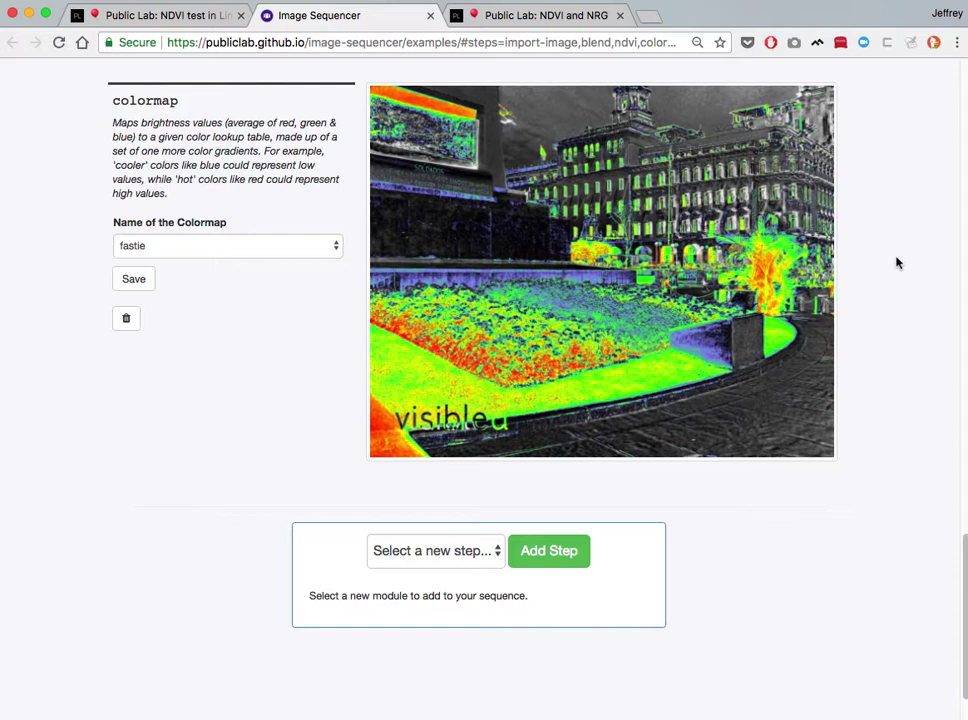
pyautogui.click(582, 41)
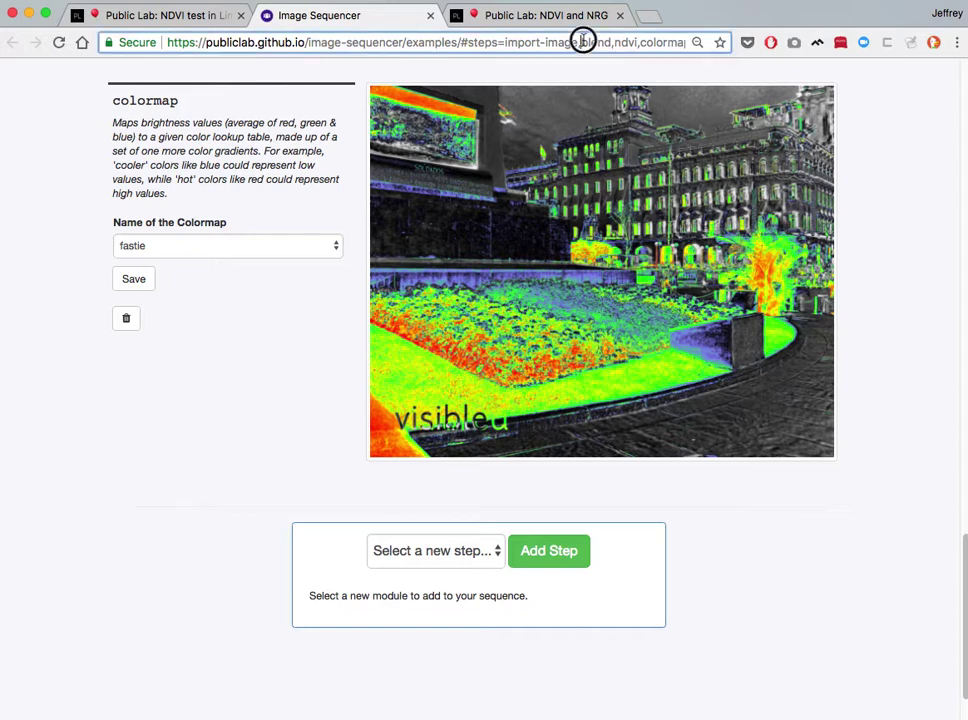
pyautogui.click(55, 176)
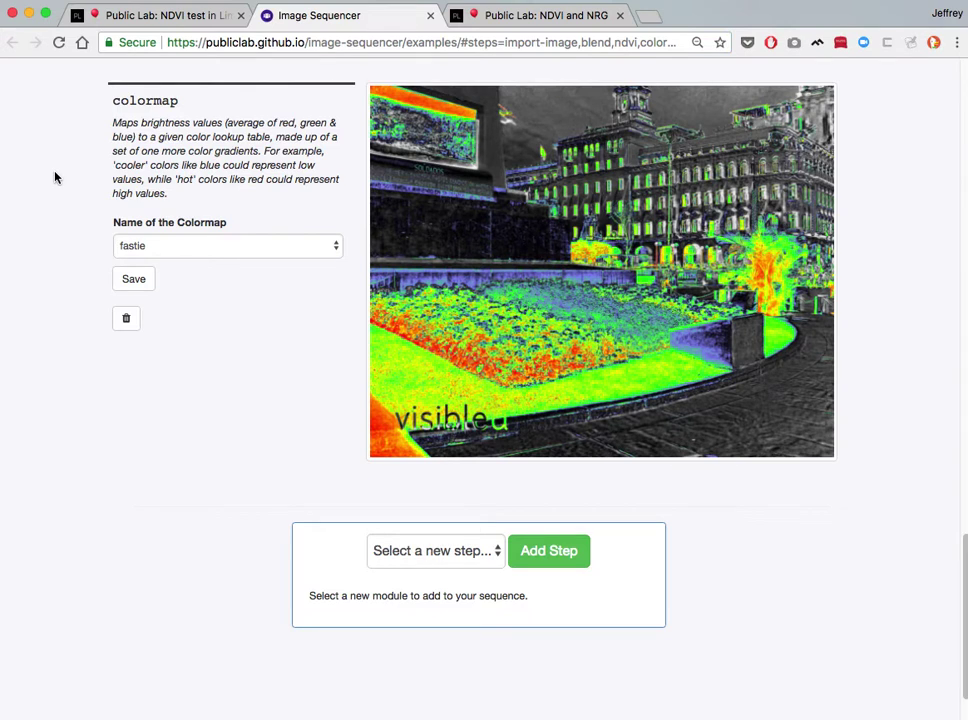